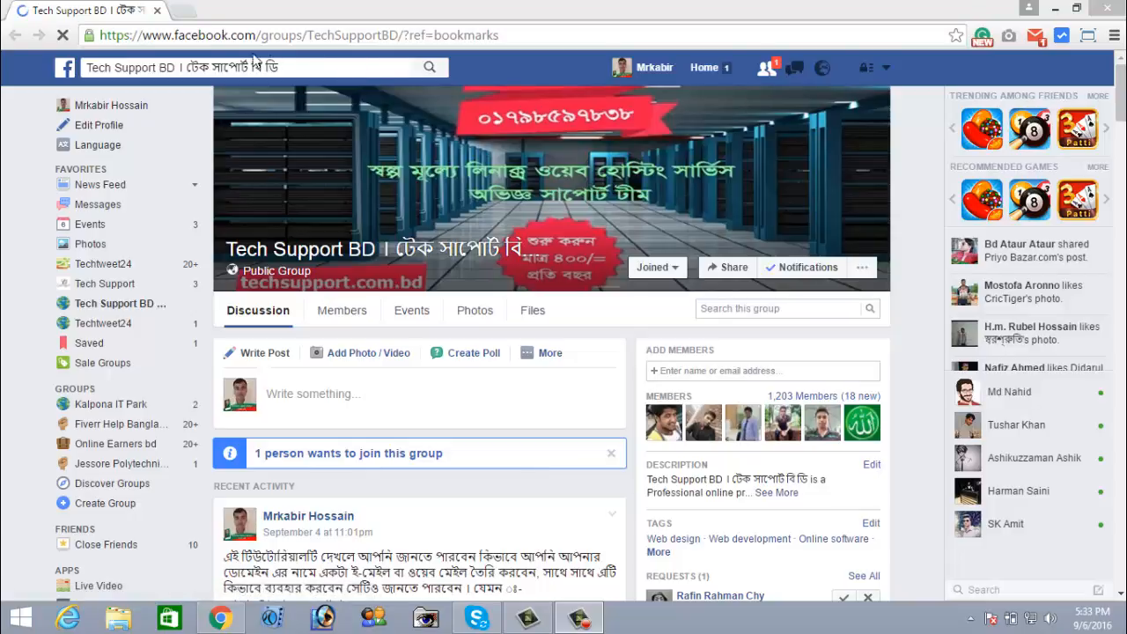
Open a new Chrome tab beside the Tech Support BD Facebook group tab
left_click(182, 10)
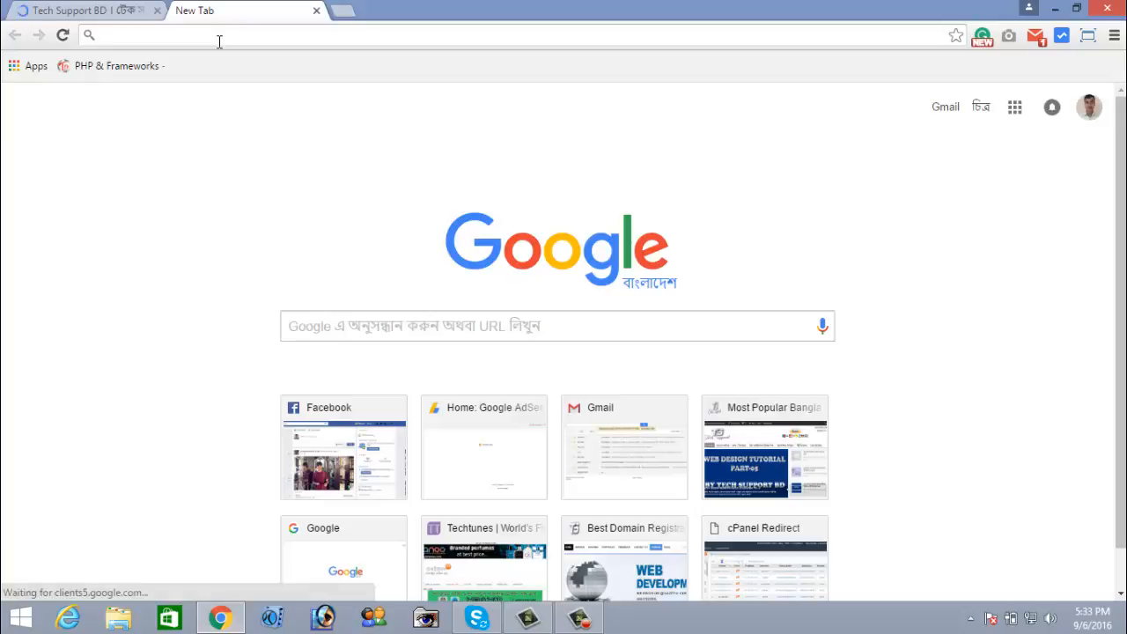
Load techtweet24.com/cpanel from the new tab's address bar
left_click(220, 42)
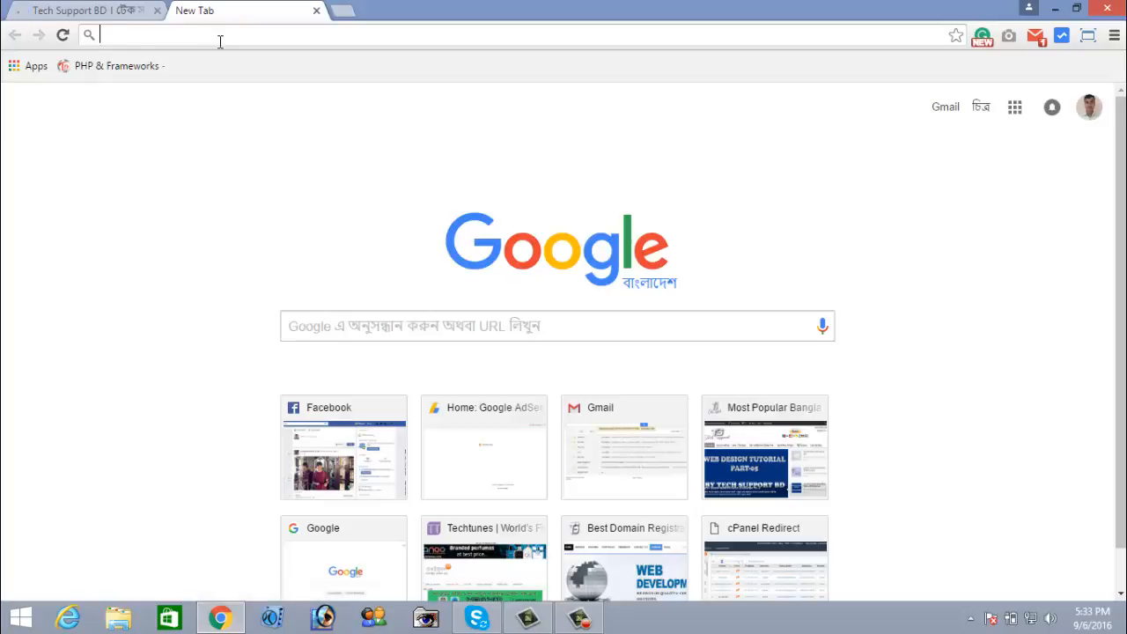
type("techt")
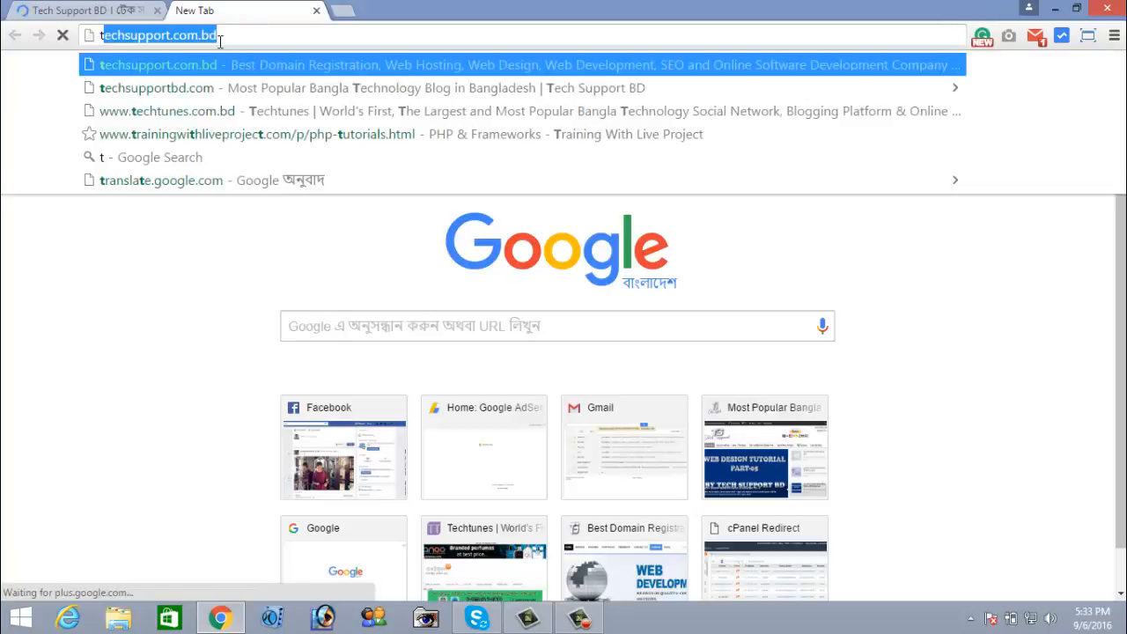
type("weet24")
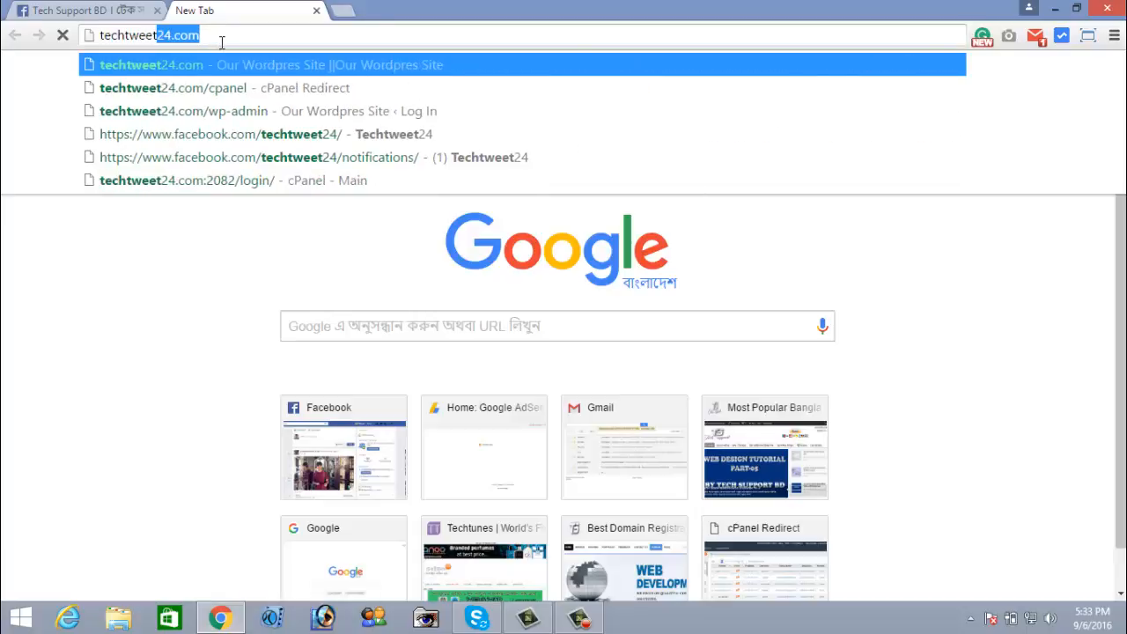
type(".com")
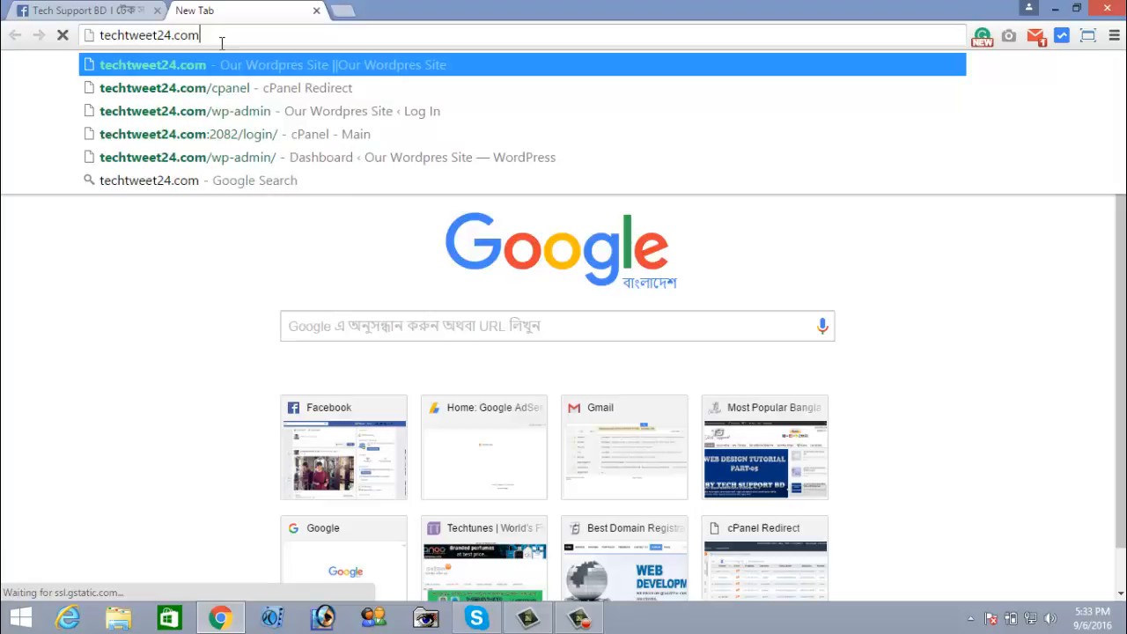
type("/cpane")
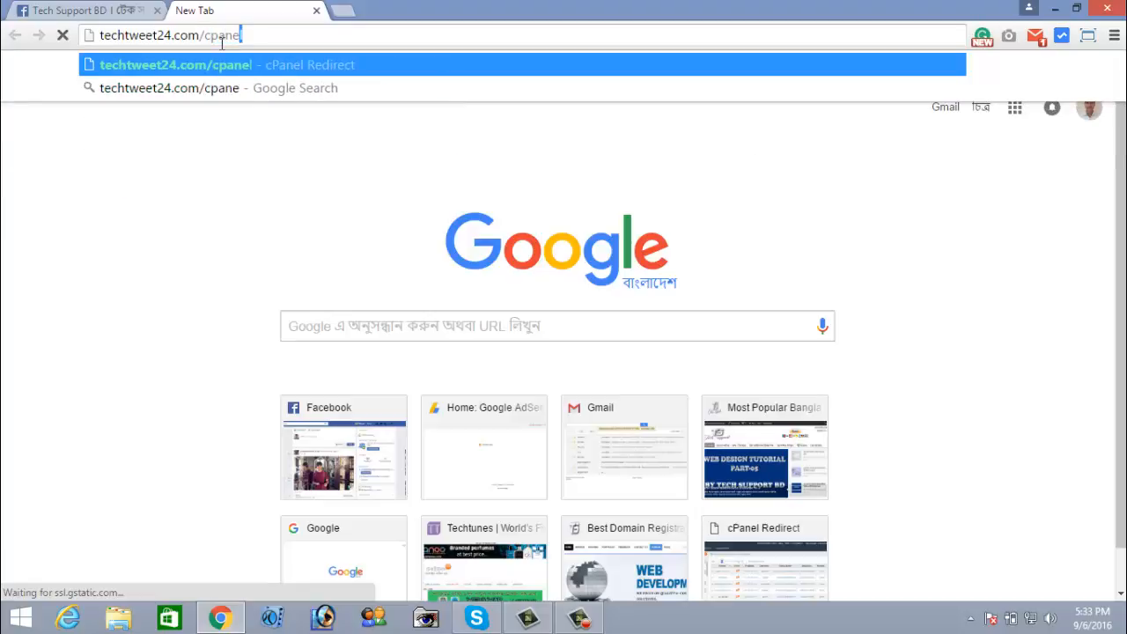
type("l")
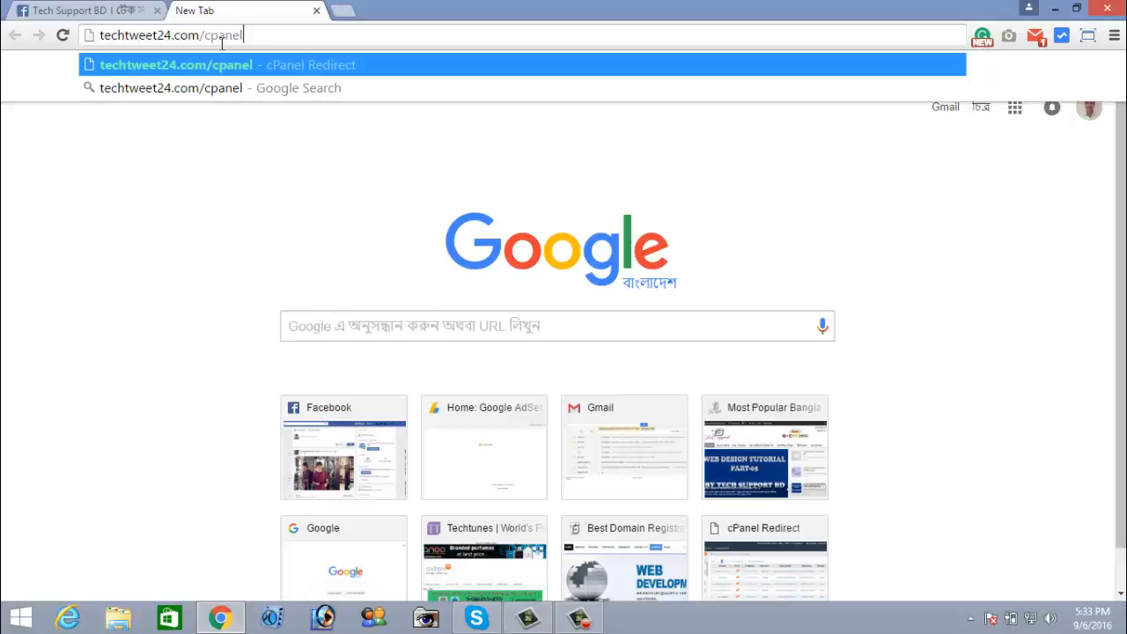
key("Return")
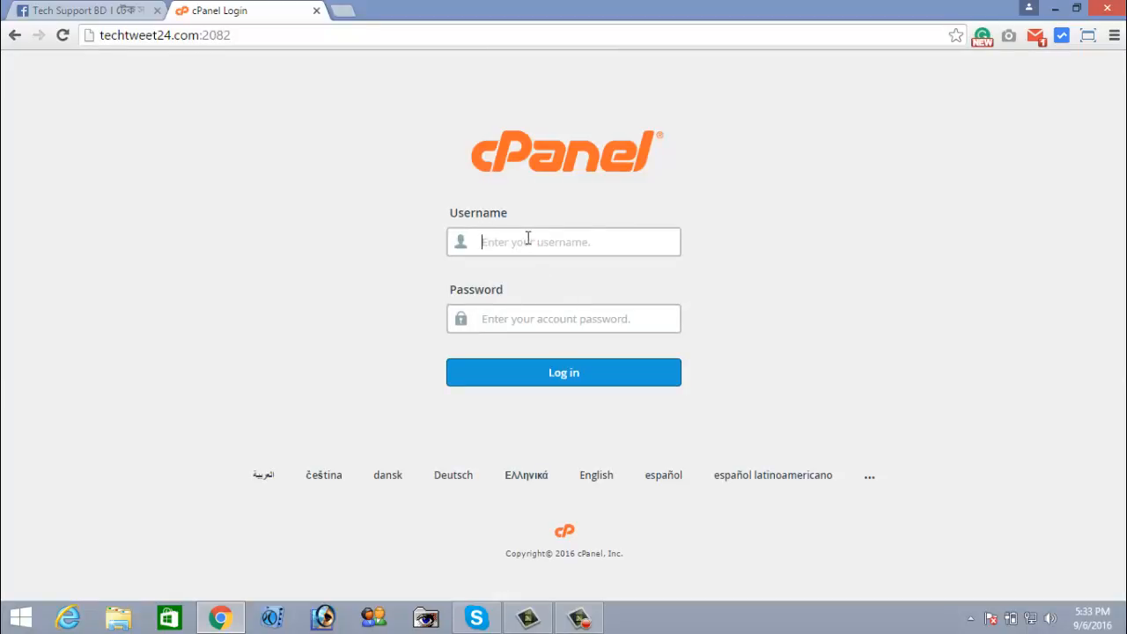
Log in to cPanel with the autofilled account username and the account password
type("tech")
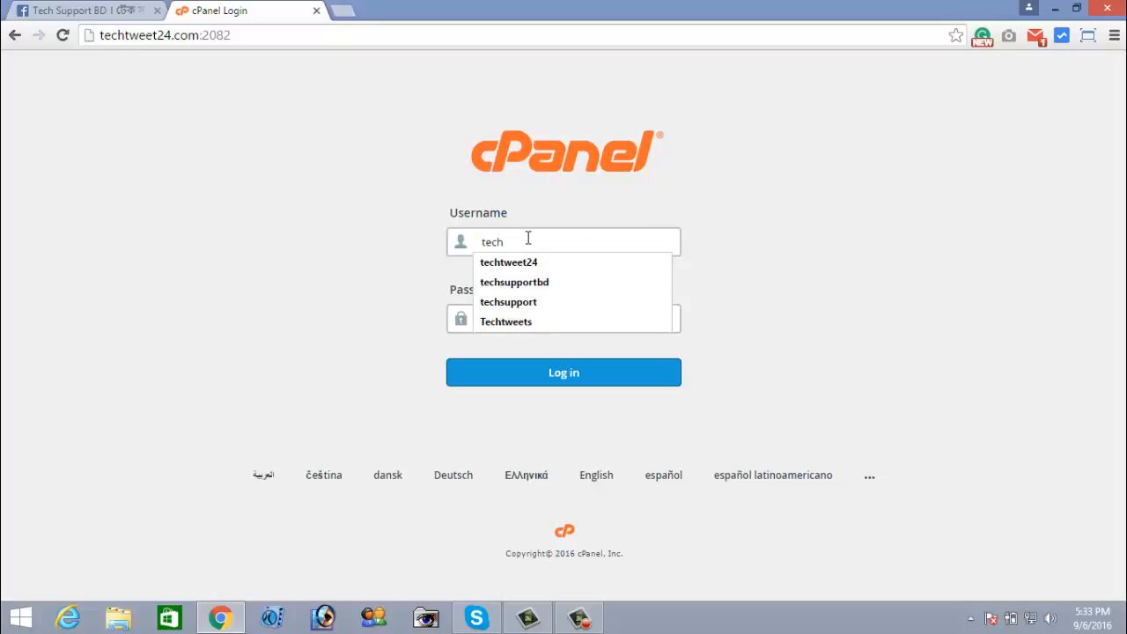
key("Down")
key("Return")
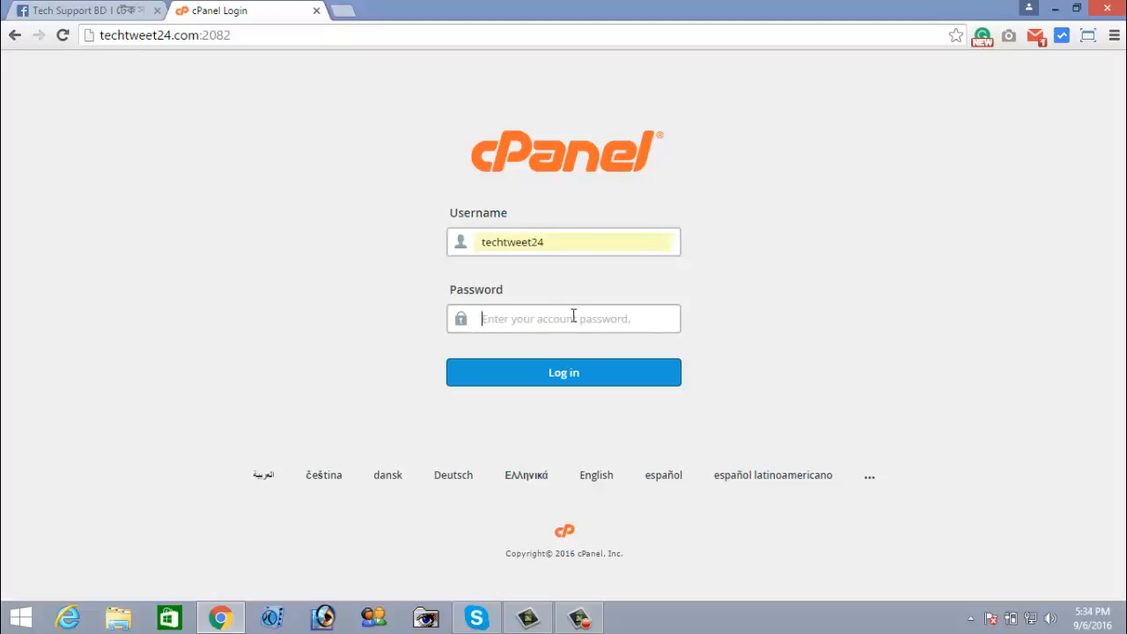
type("•••••••••••")
left_click(561, 366)
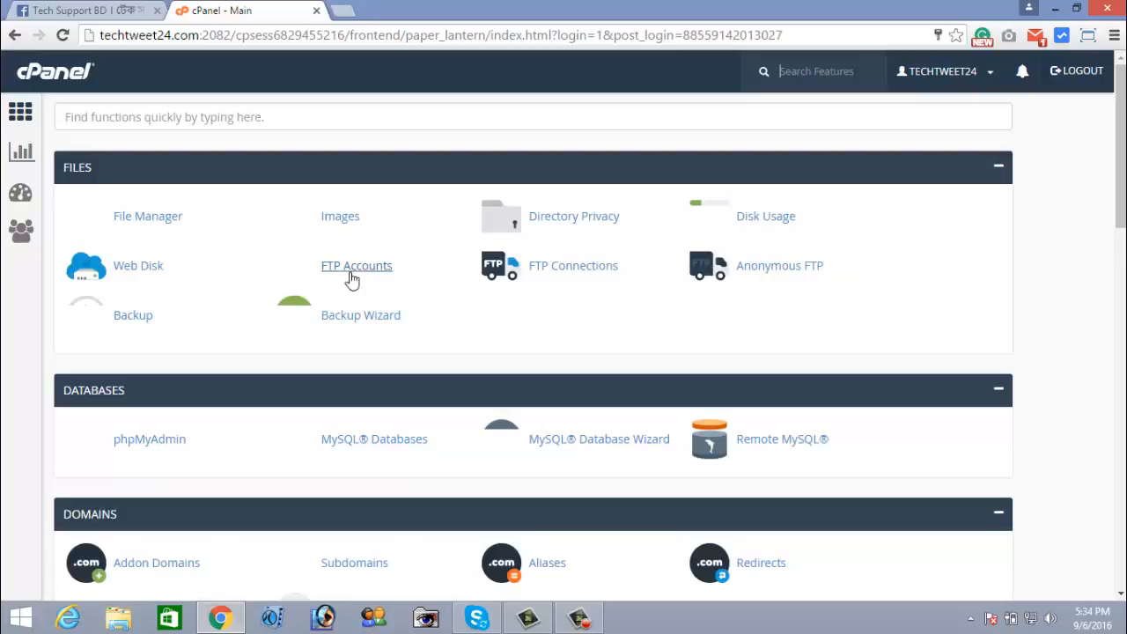
Scroll down to the Databases section and open MySQL Databases
scroll(283, 372, "down", 1)
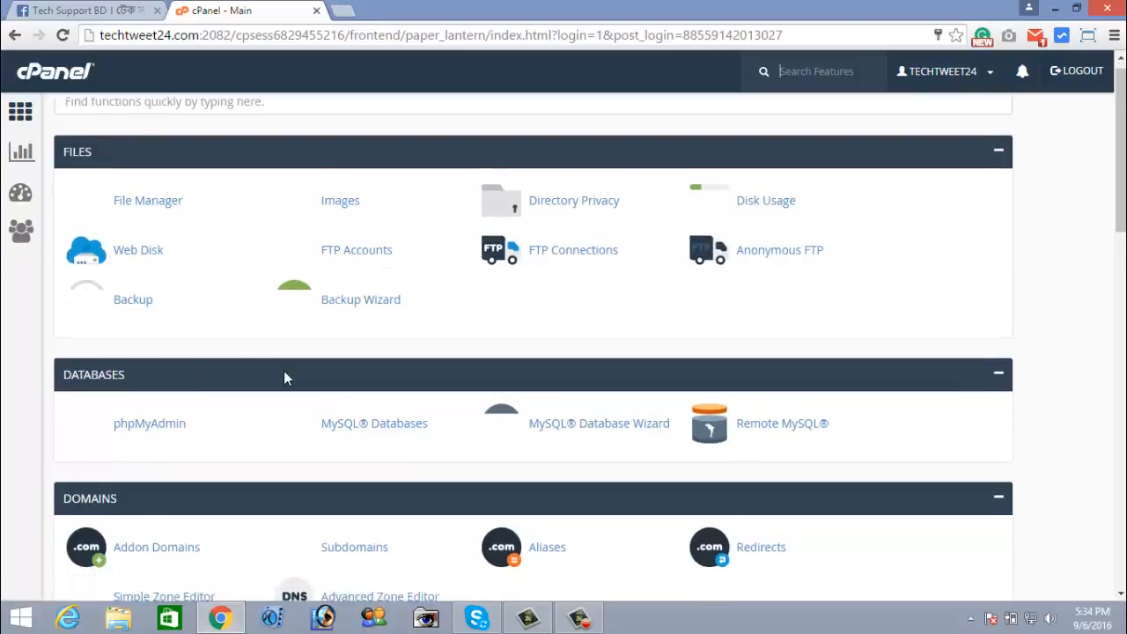
scroll(284, 377, "down", 1)
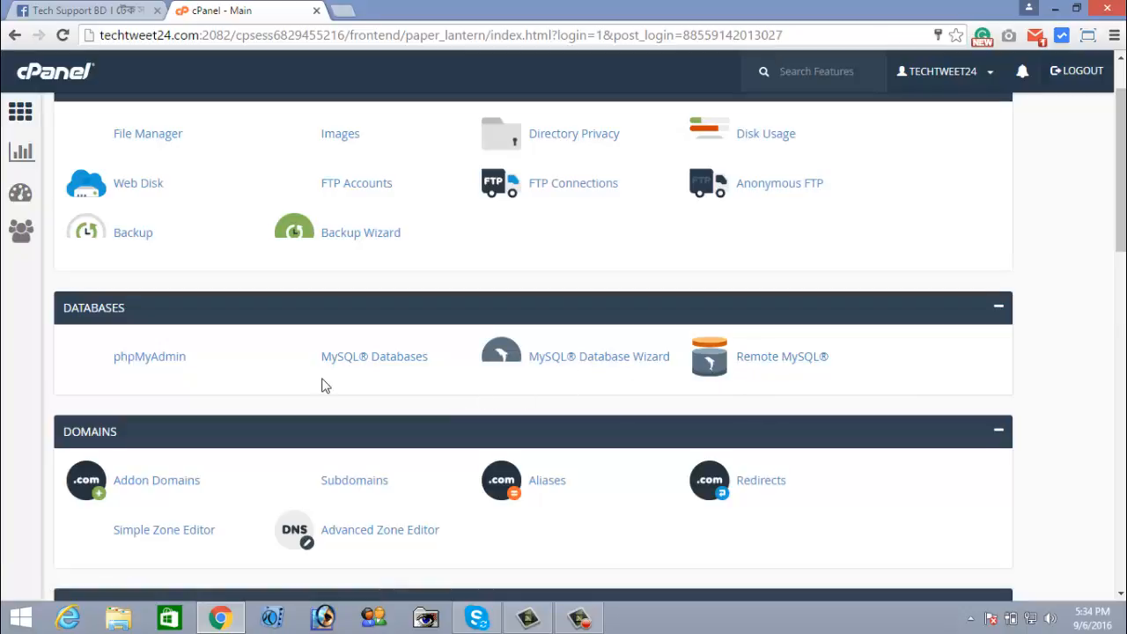
scroll(324, 385, "down", 1)
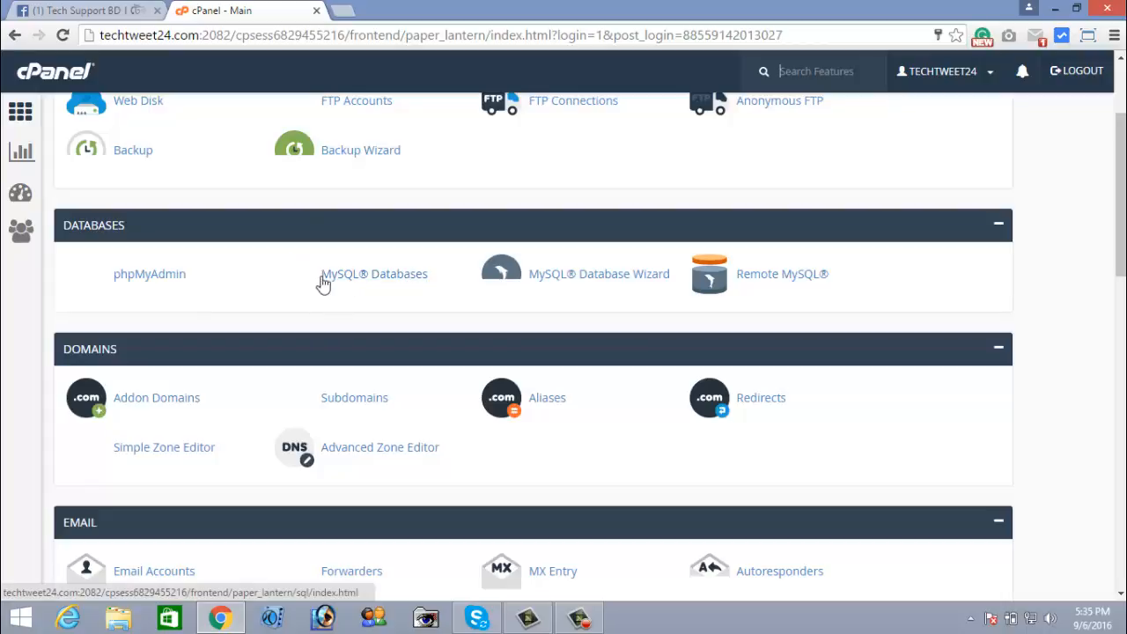
left_click(380, 280)
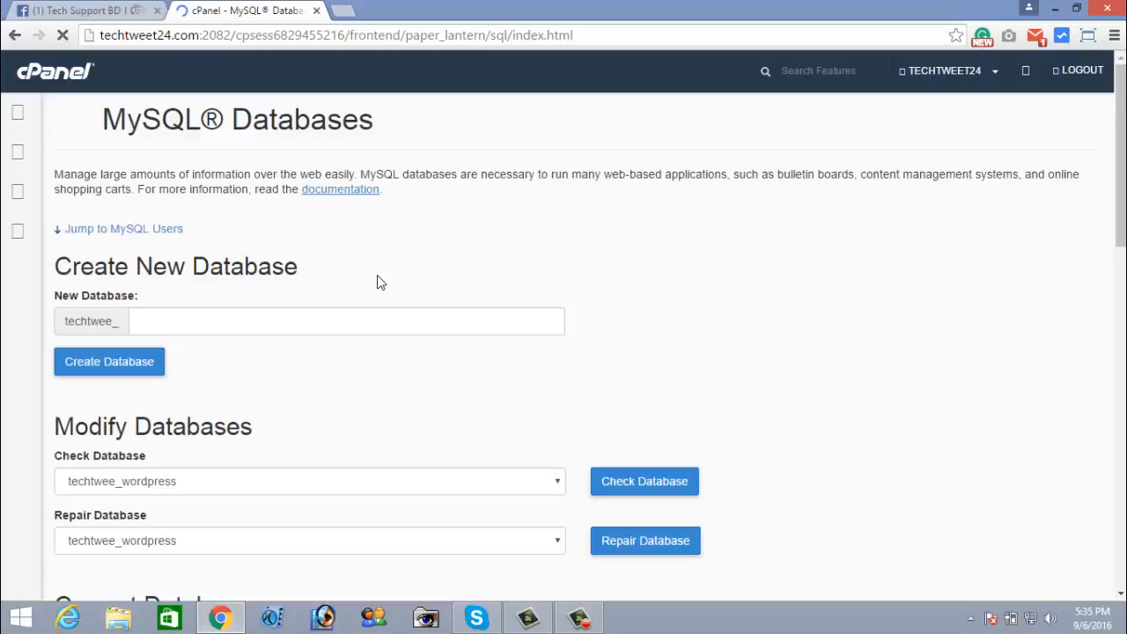
Enter 'database' after the techtwee_ prefix in New Database and submit Create Database
scroll(350, 294, "down", 3)
scroll(337, 291, "up", 2)
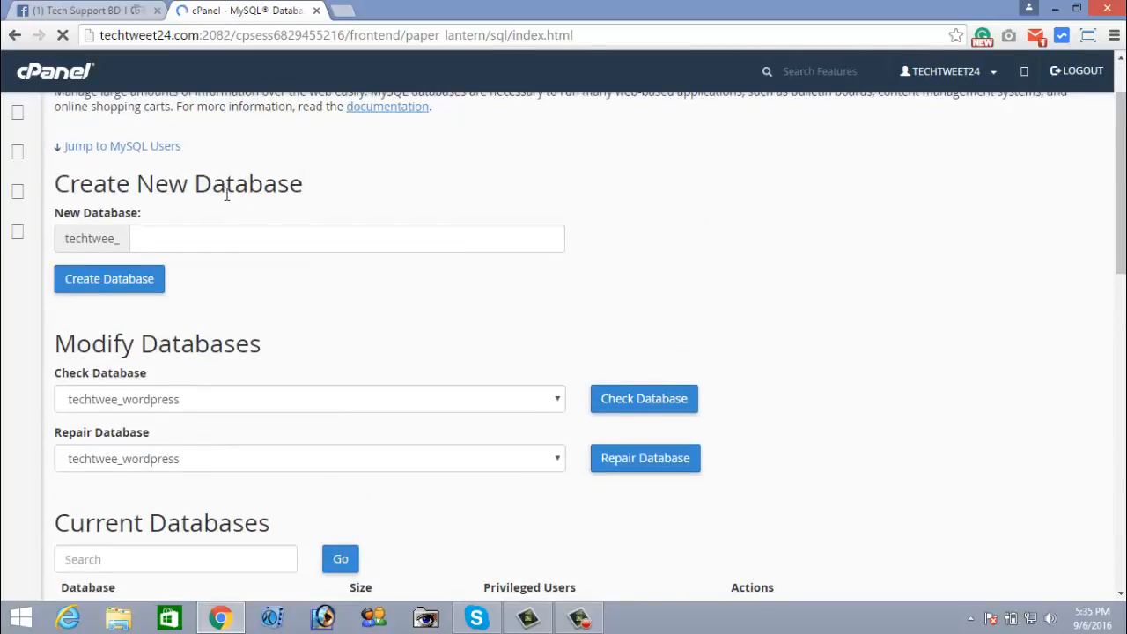
left_click(160, 235)
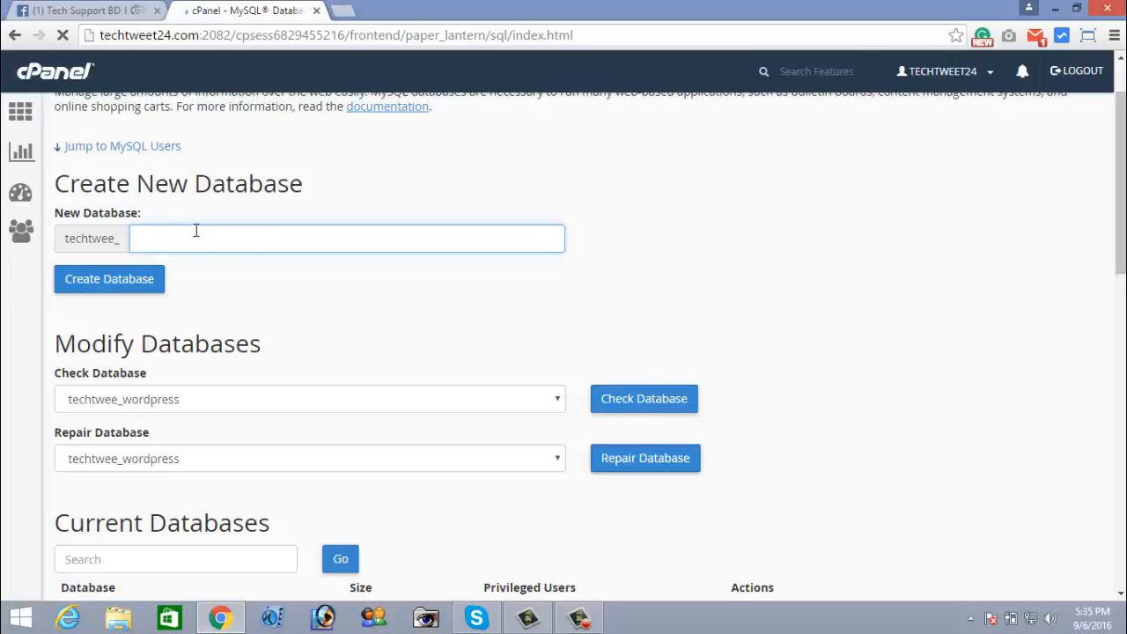
left_click_drag(65, 240, 123, 240)
left_click(121, 243)
left_click(149, 242)
left_click_drag(65, 238, 122, 238)
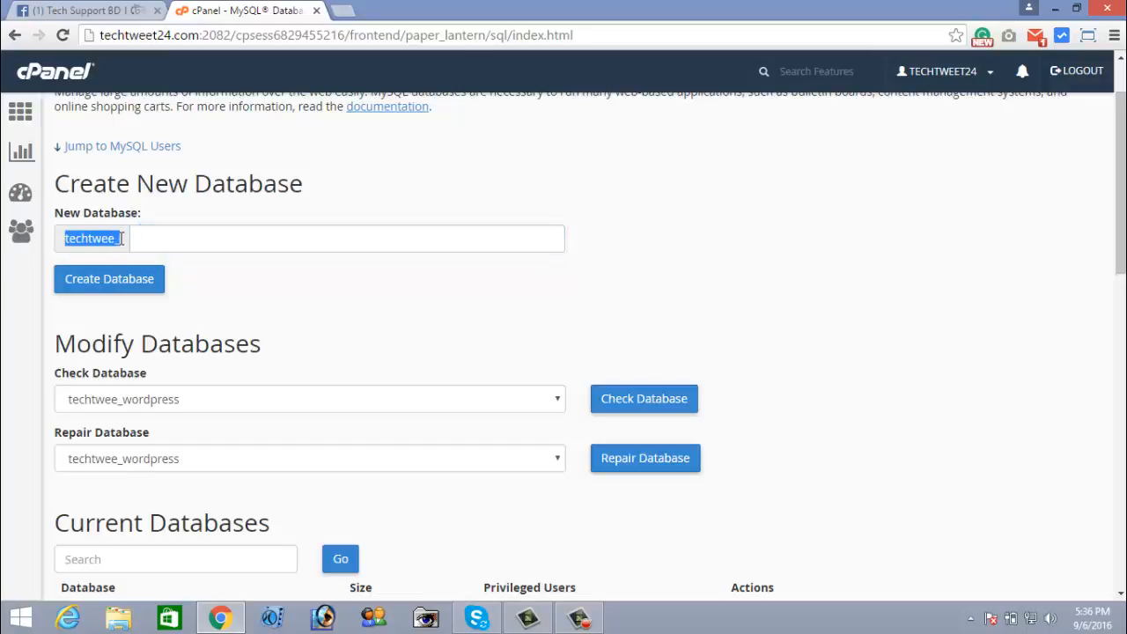
left_click(147, 244)
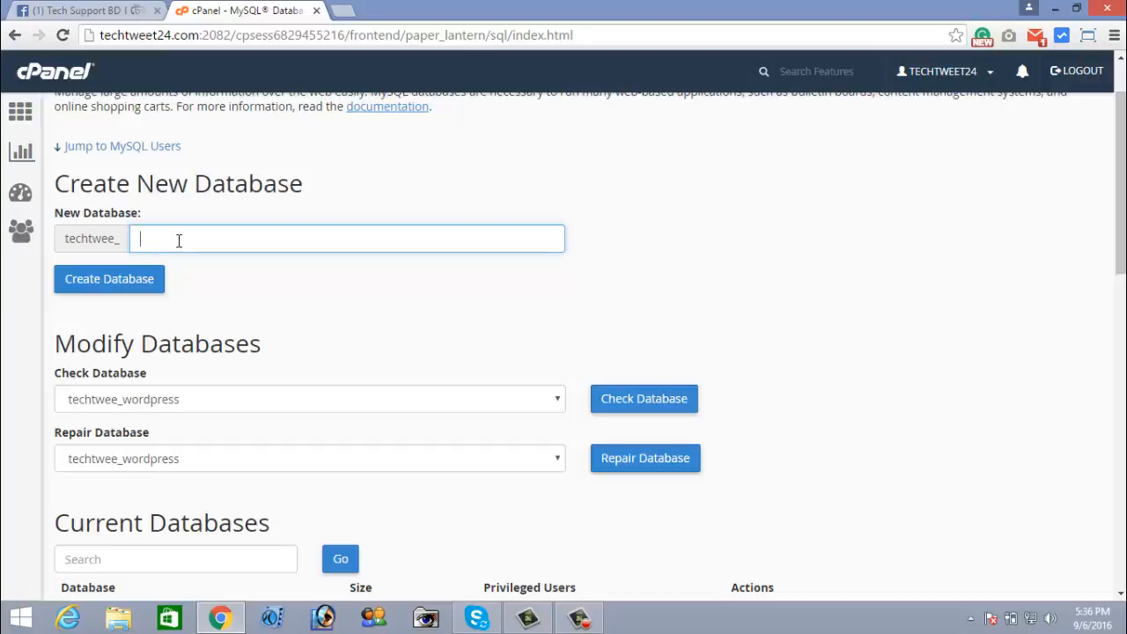
type("database")
left_click(89, 288)
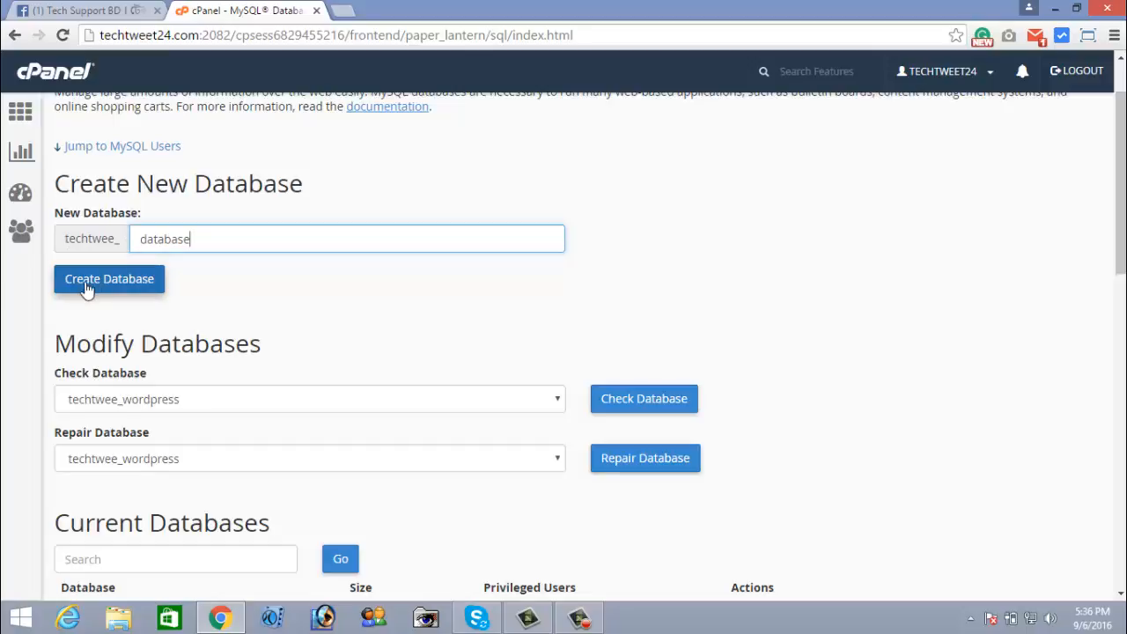
left_click(100, 287)
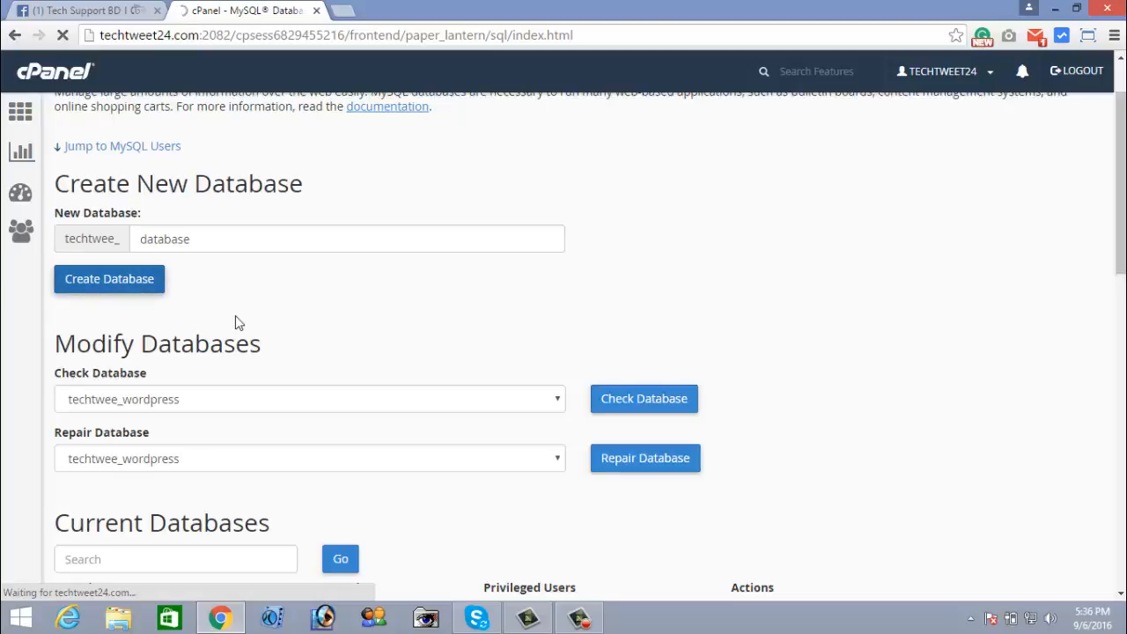
Review the error page reporting that techtwee_database already exists
scroll(235, 315, "down", 2)
scroll(236, 315, "up", 1)
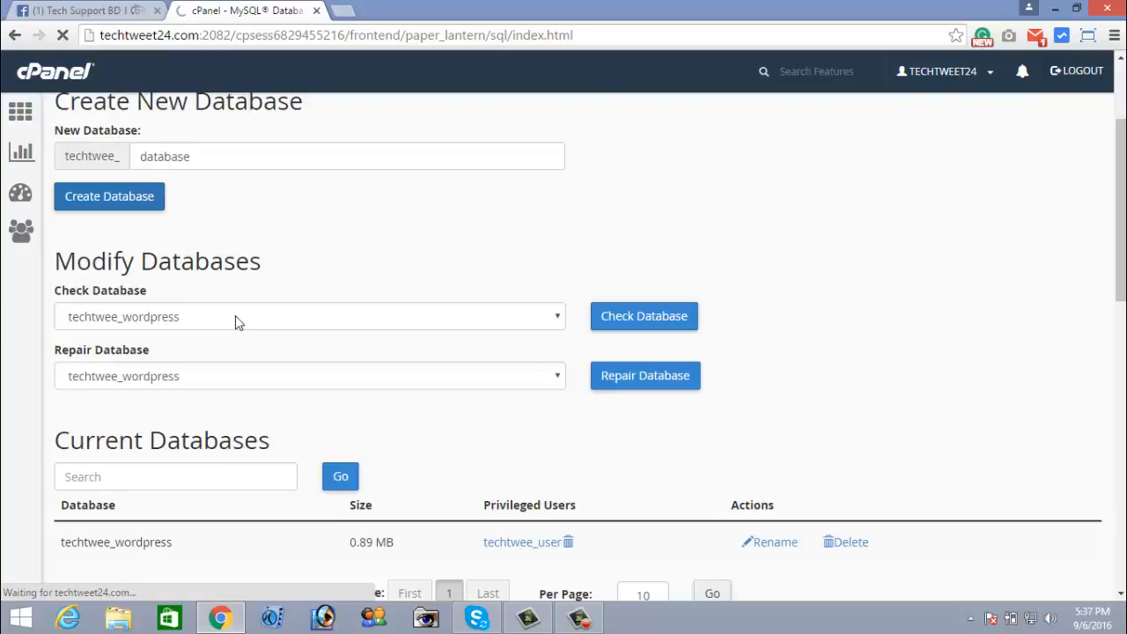
scroll(444, 255, "up", 2)
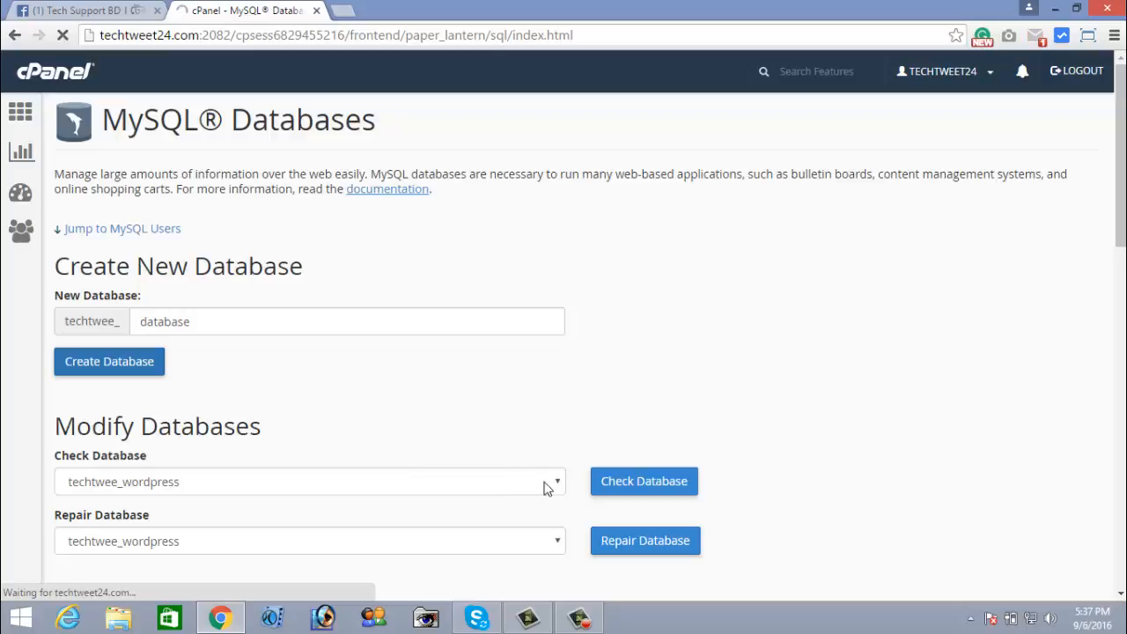
left_click(538, 623)
left_click(538, 623)
left_click(583, 620)
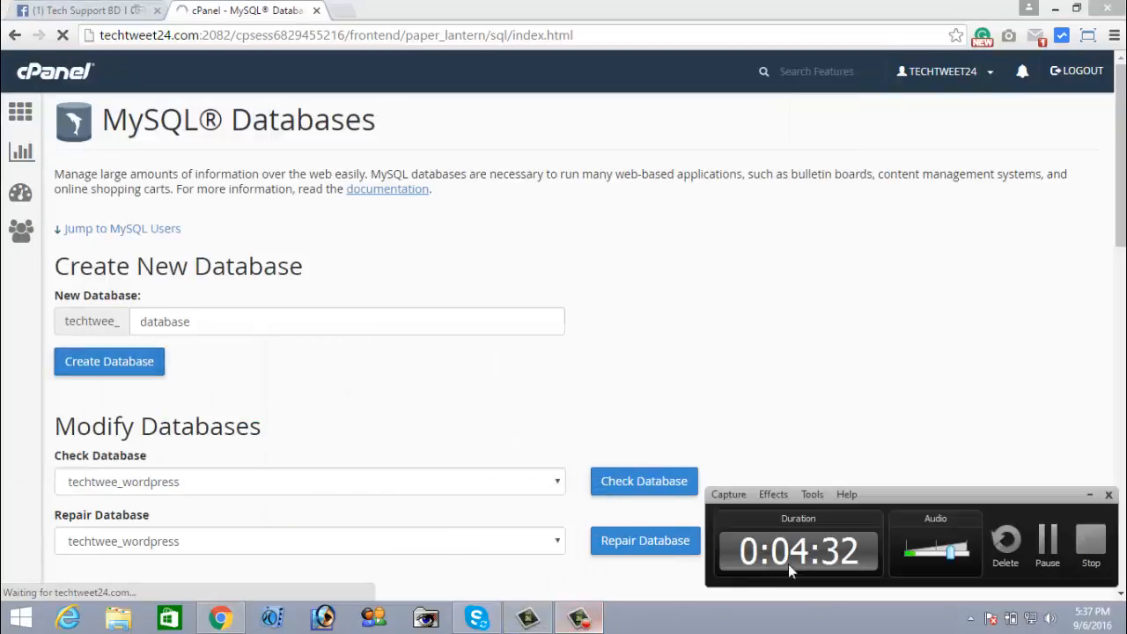
left_click(1047, 539)
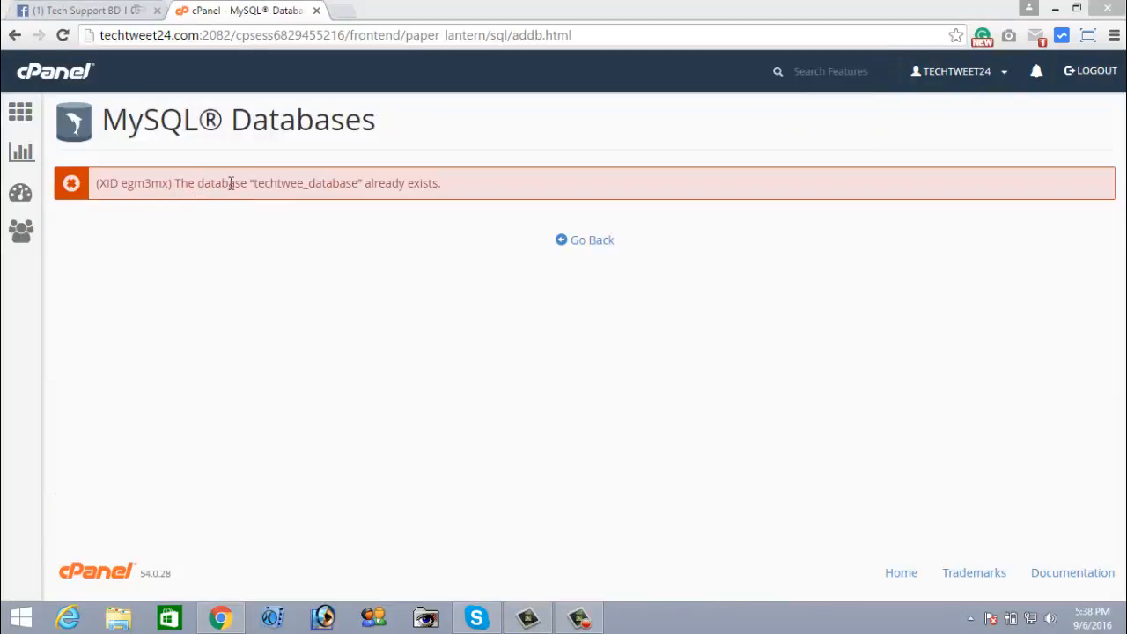
Highlight the duplicate name techtwee_database in the error, then return to MySQL Databases
left_click_drag(356, 182, 445, 185)
left_click(265, 187)
left_click(370, 199)
left_click_drag(254, 185, 358, 184)
left_click(337, 186)
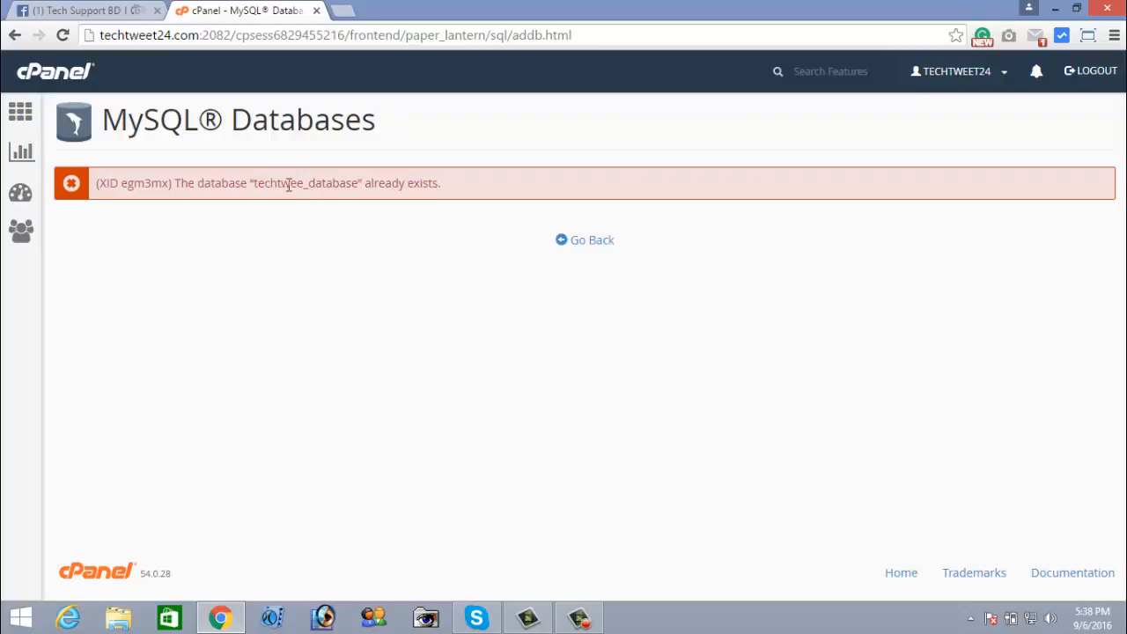
left_click_drag(255, 186, 356, 187)
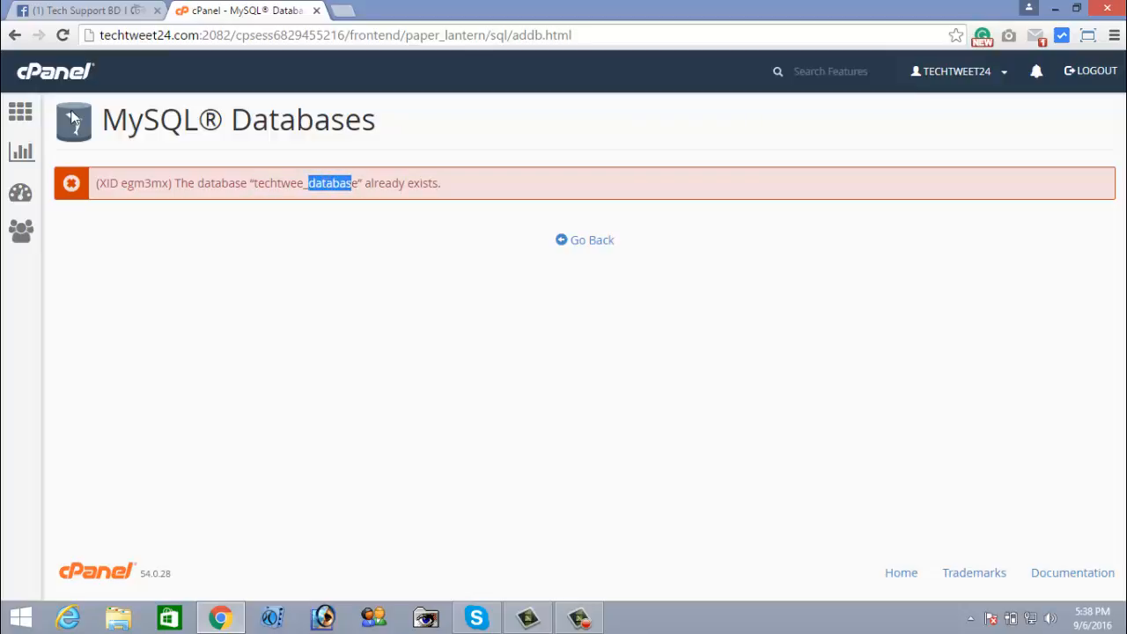
left_click(14, 35)
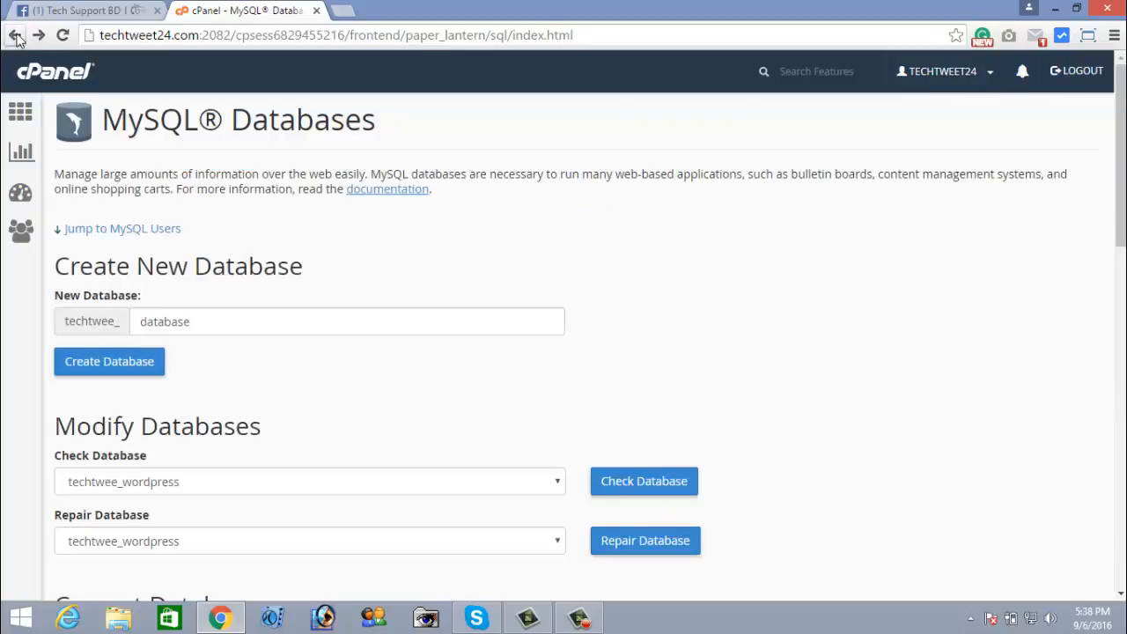
Replace 'database' with 'ourdata' in the New Database field
left_click(229, 317)
scroll(227, 312, "down", 1)
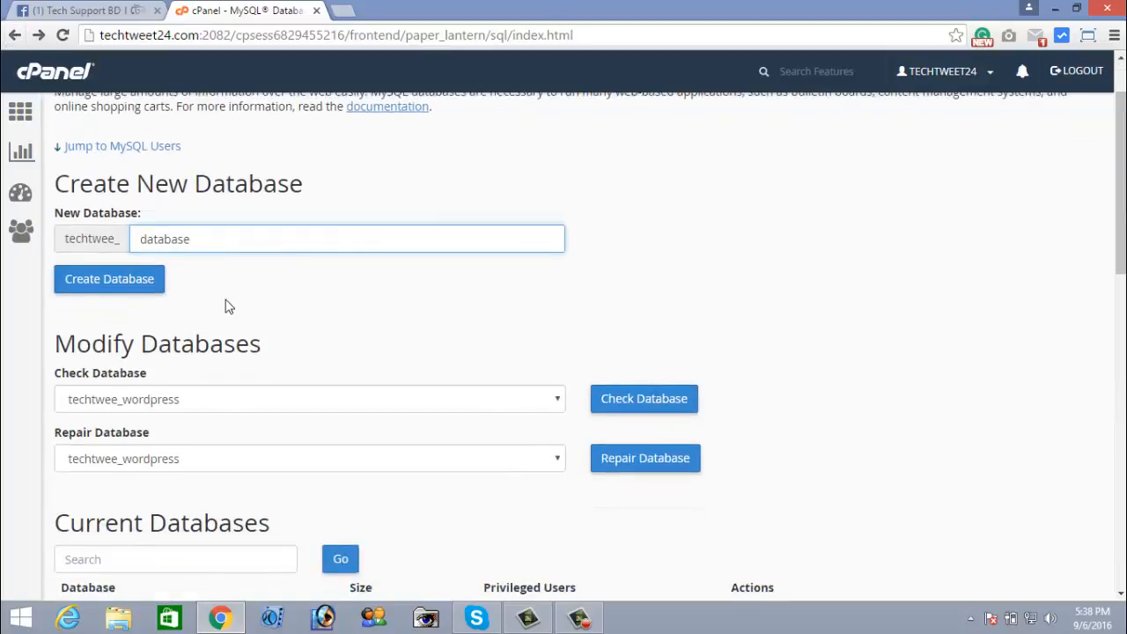
left_click_drag(201, 239, 137, 238)
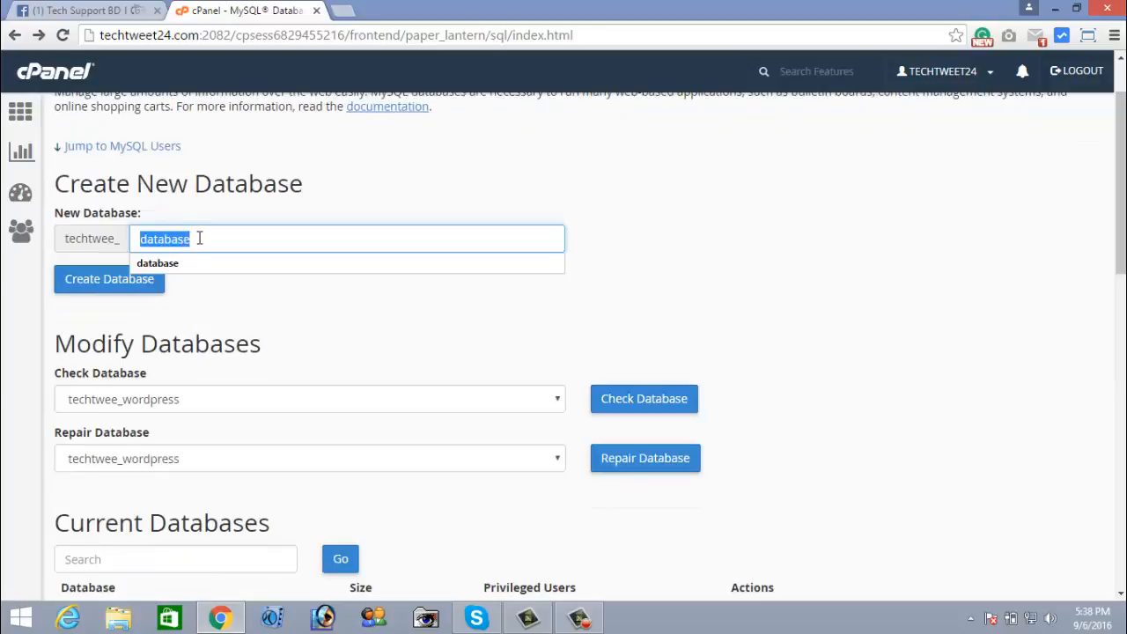
left_click_drag(216, 239, 143, 233)
type("e")
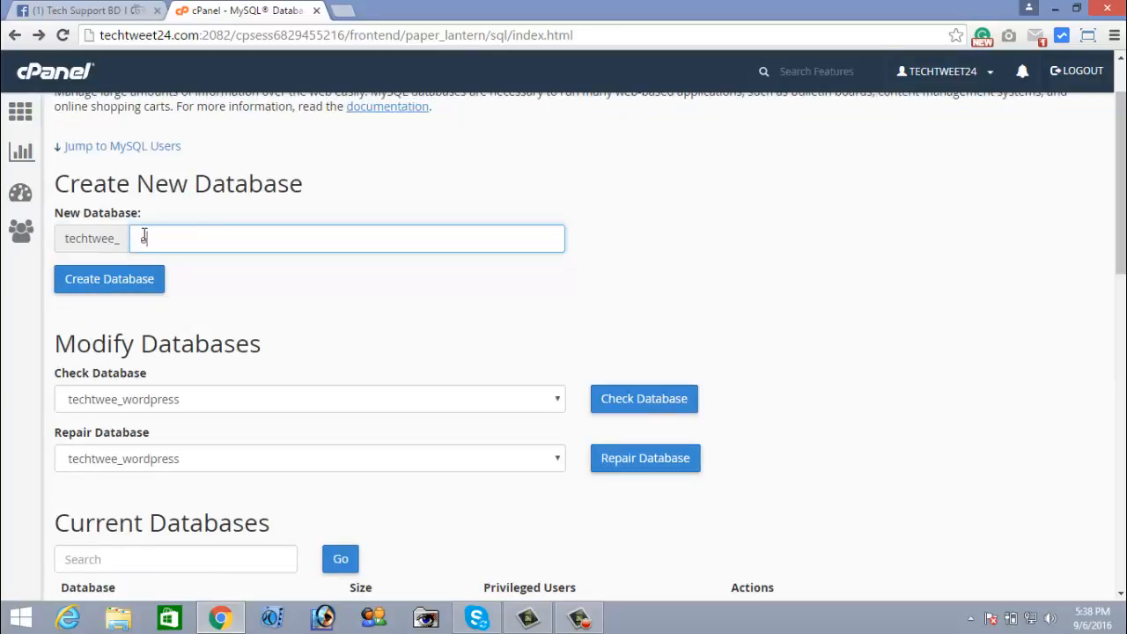
type("urdata")
mouse_move(141, 240)
left_mouse_down()
mouse_move(197, 242)
mouse_move(141, 240)
left_mouse_up()
left_click(139, 239)
Check the techtwee_ourdata name and create the database
left_click_drag(62, 237, 122, 244)
left_click(120, 242)
left_click(123, 244)
double_click(185, 239)
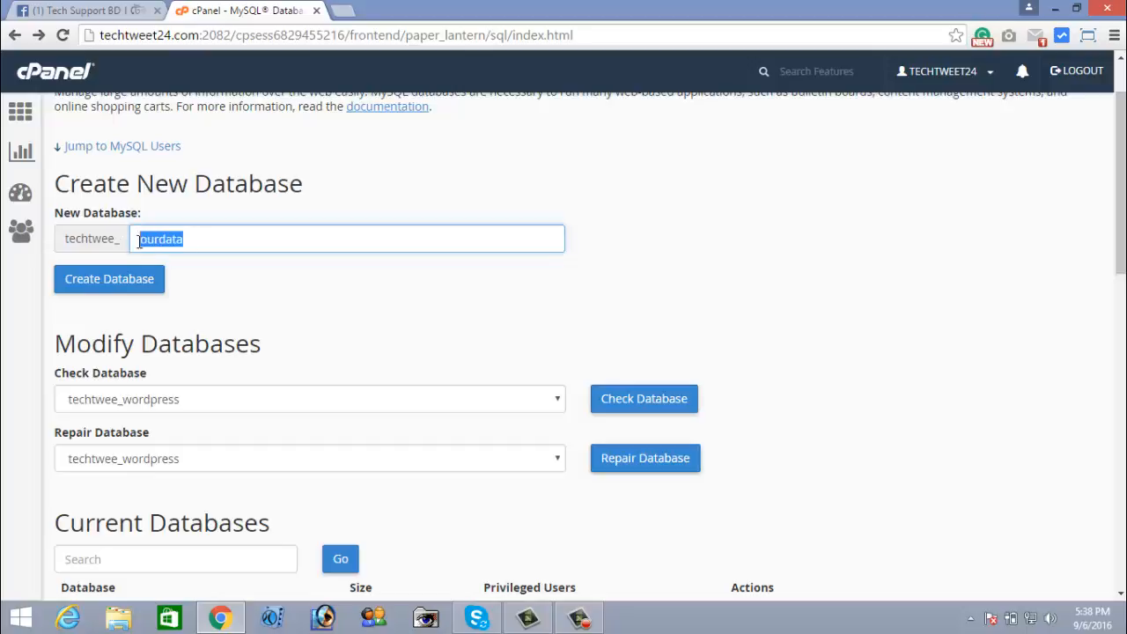
left_click(194, 242)
double_click(178, 238)
left_click(191, 239)
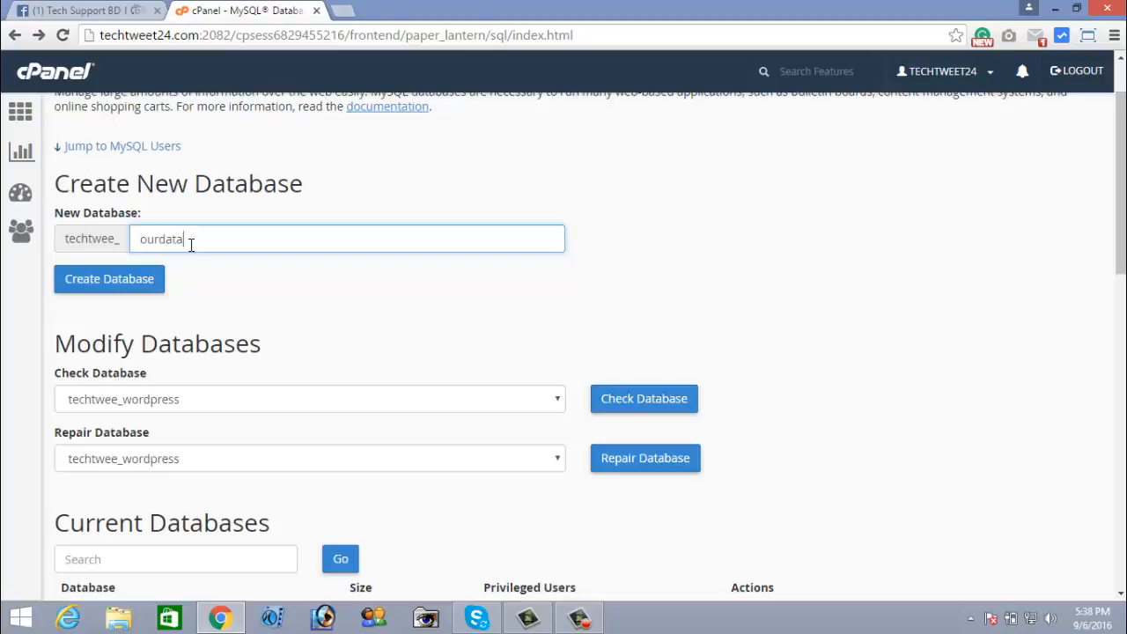
left_click(118, 286)
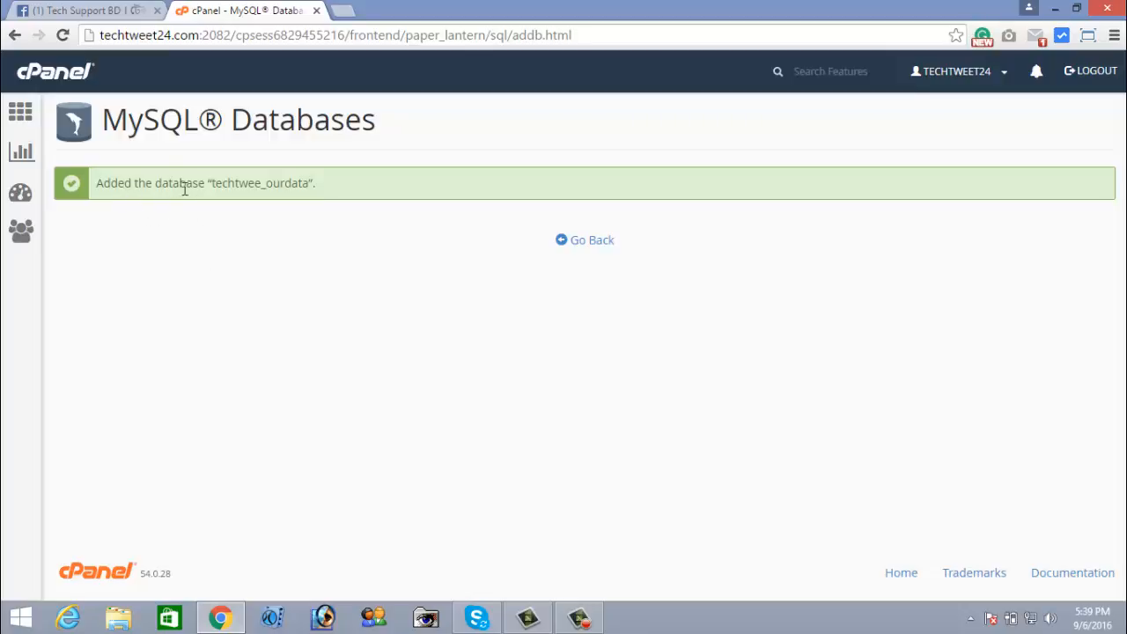
Highlight techtwee_ourdata in the success message, then go back to the MySQL Databases page
left_click_drag(211, 183, 309, 184)
left_click(309, 185)
left_click_drag(211, 184, 304, 184)
left_click(261, 188)
left_click(27, 98)
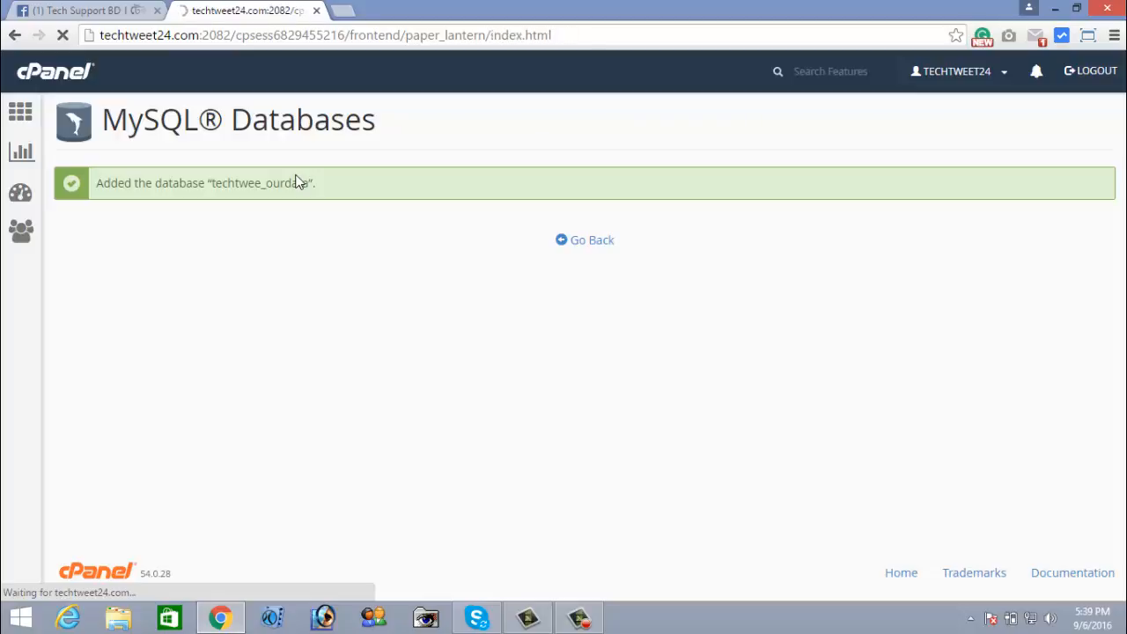
scroll(370, 328, "down", 1)
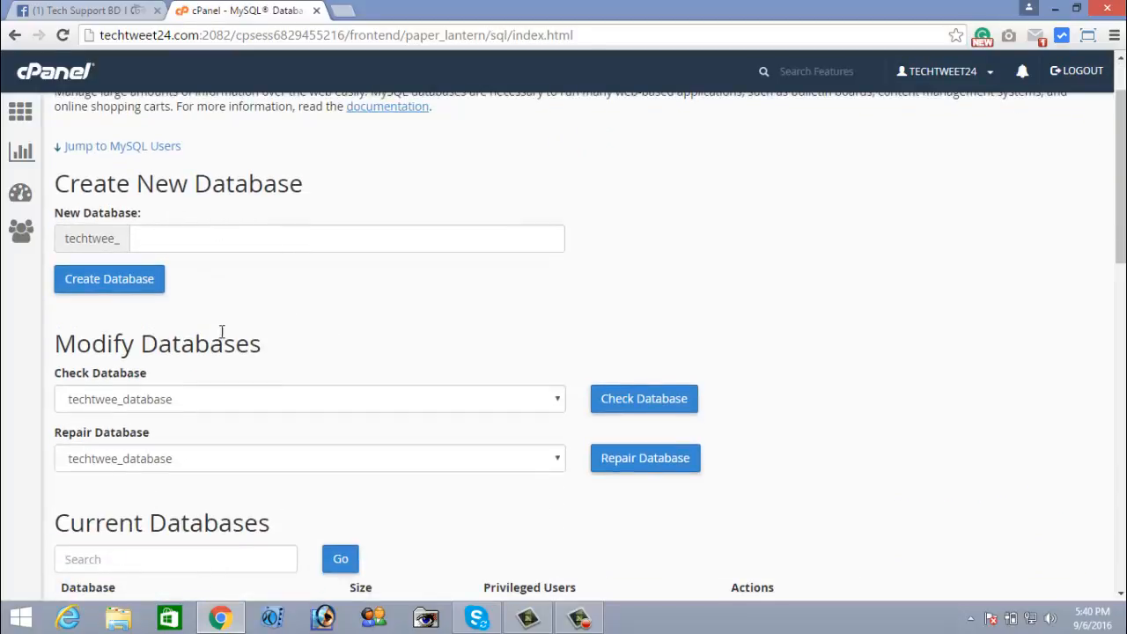
scroll(261, 342, "down", 1)
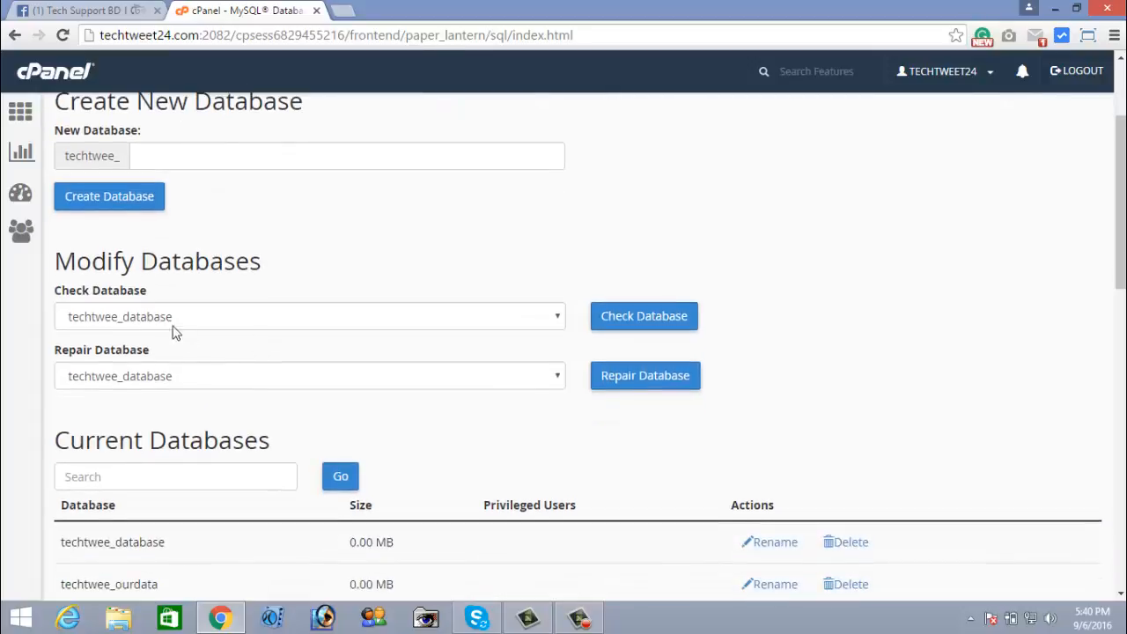
left_click(158, 317)
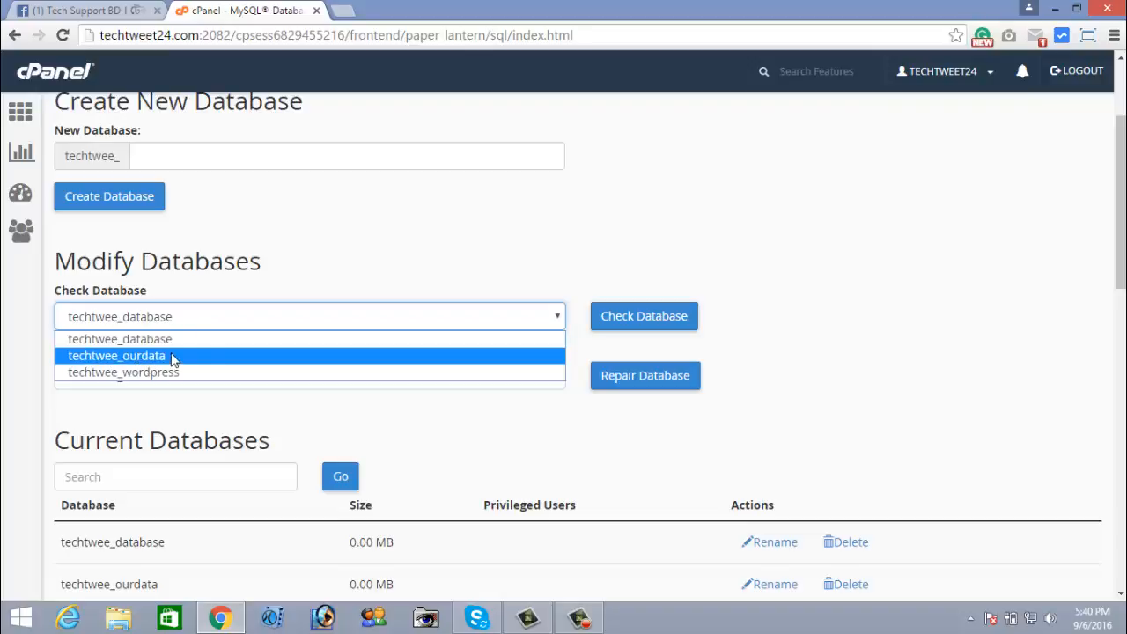
left_click(247, 256)
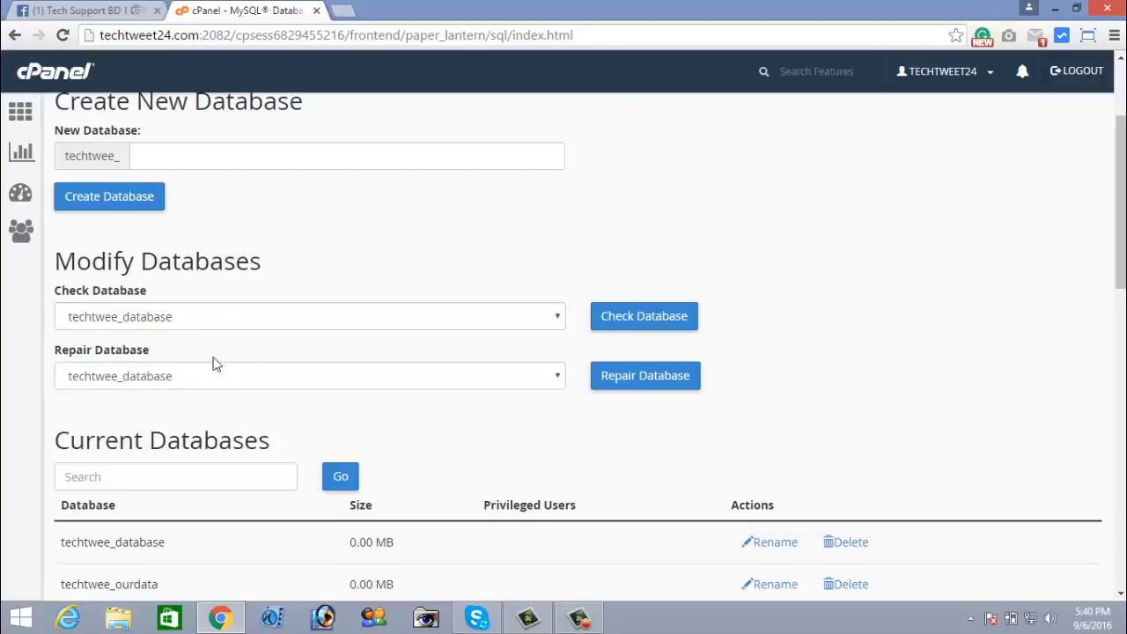
left_click(194, 375)
left_click(270, 271)
scroll(209, 343, "down", 1)
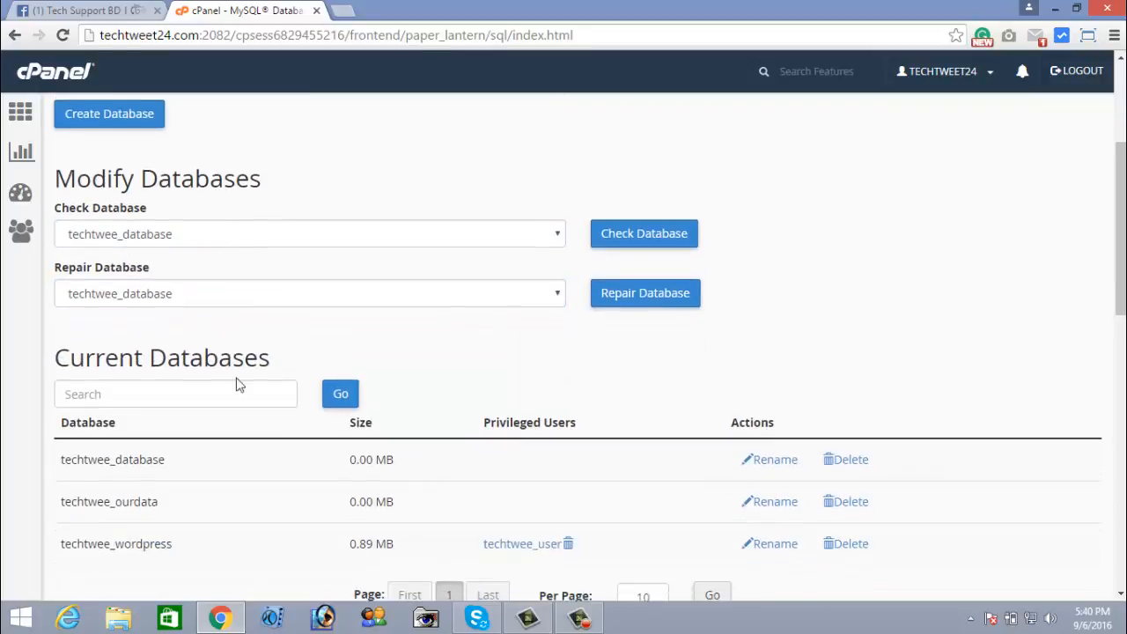
scroll(365, 378, "up", 2)
scroll(315, 305, "down", 1)
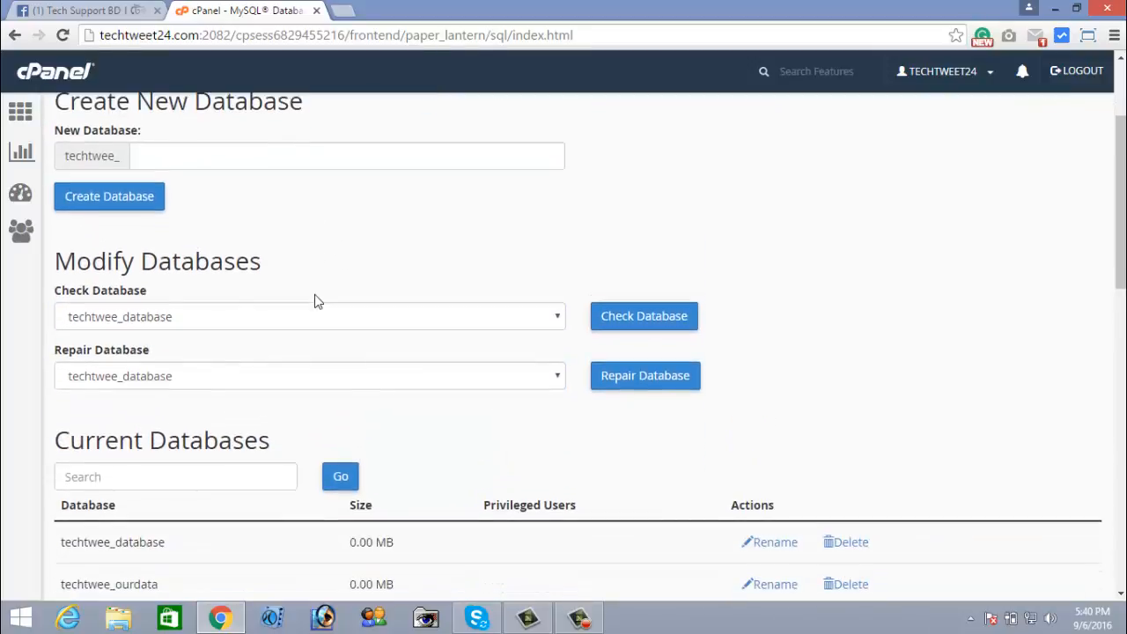
scroll(317, 302, "up", 2)
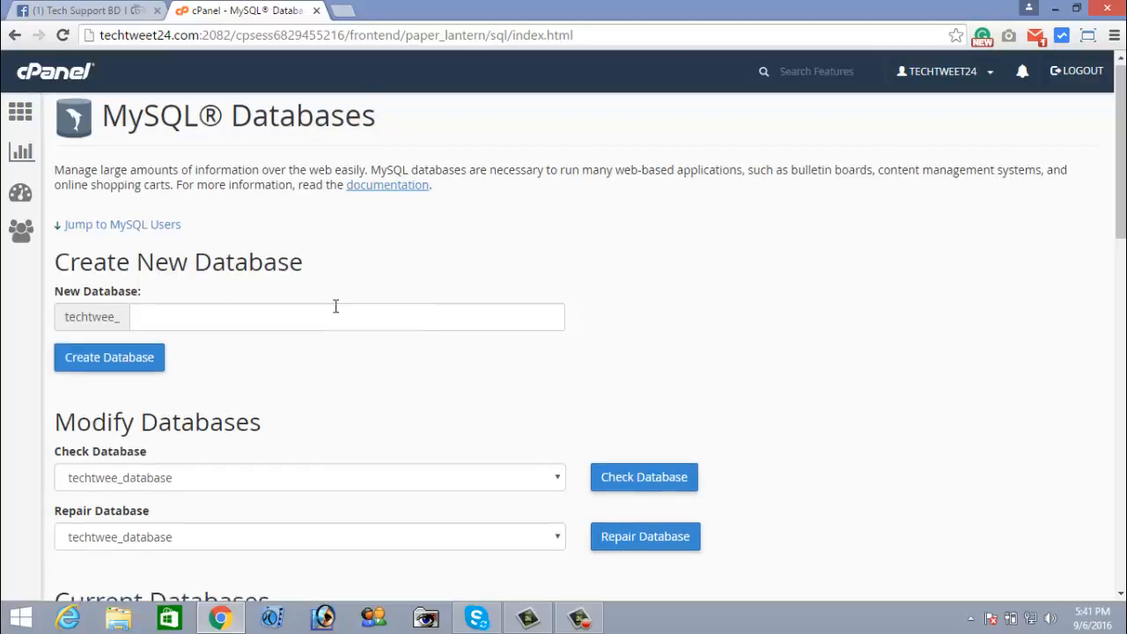
scroll(335, 307, "down", 3)
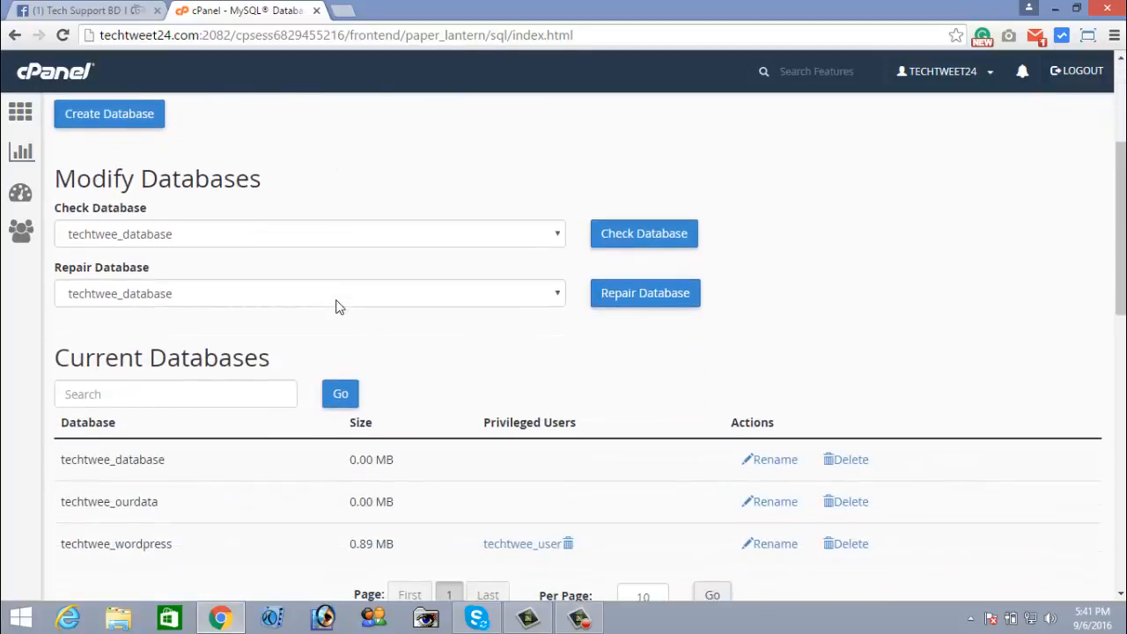
scroll(335, 307, "down", 2)
scroll(314, 333, "down", 5)
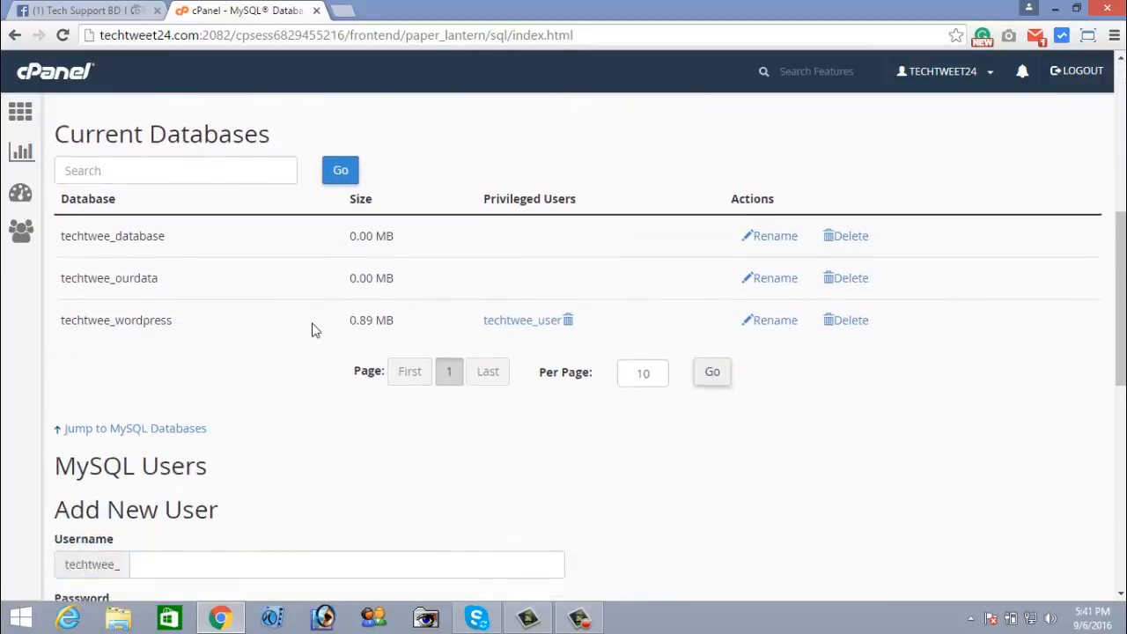
scroll(314, 331, "up", 3)
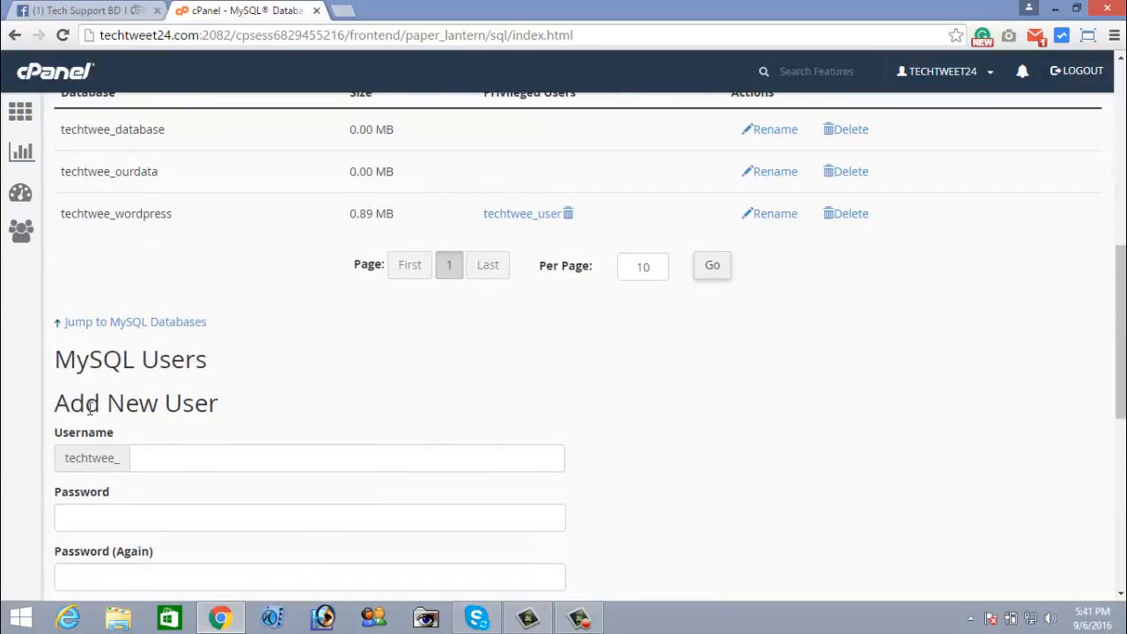
scroll(187, 428, "down", 1)
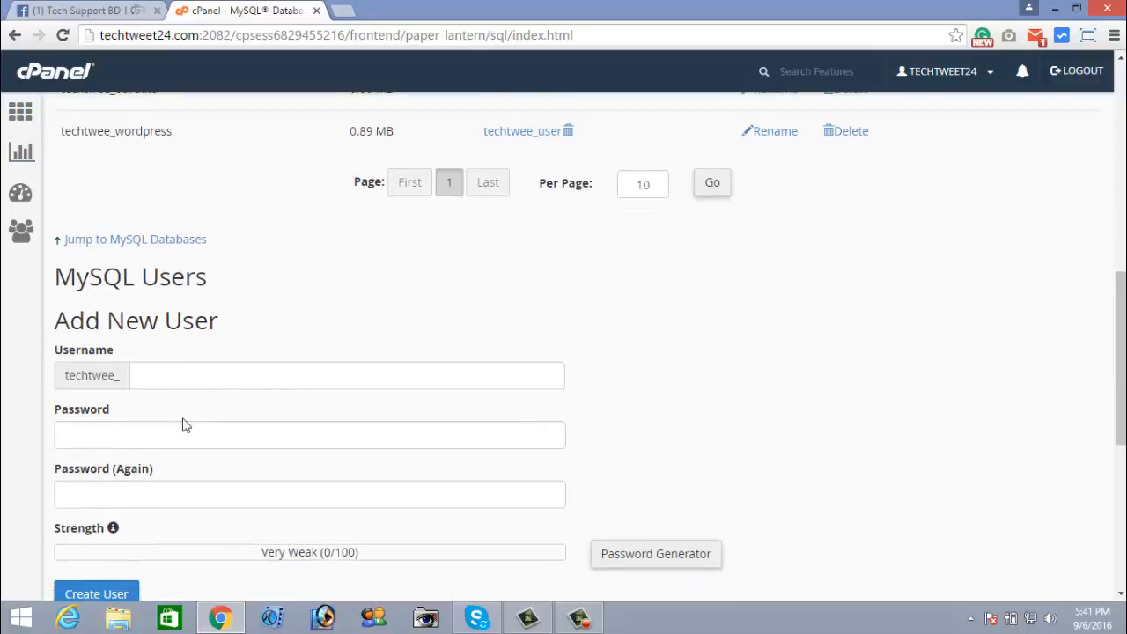
left_click(157, 377)
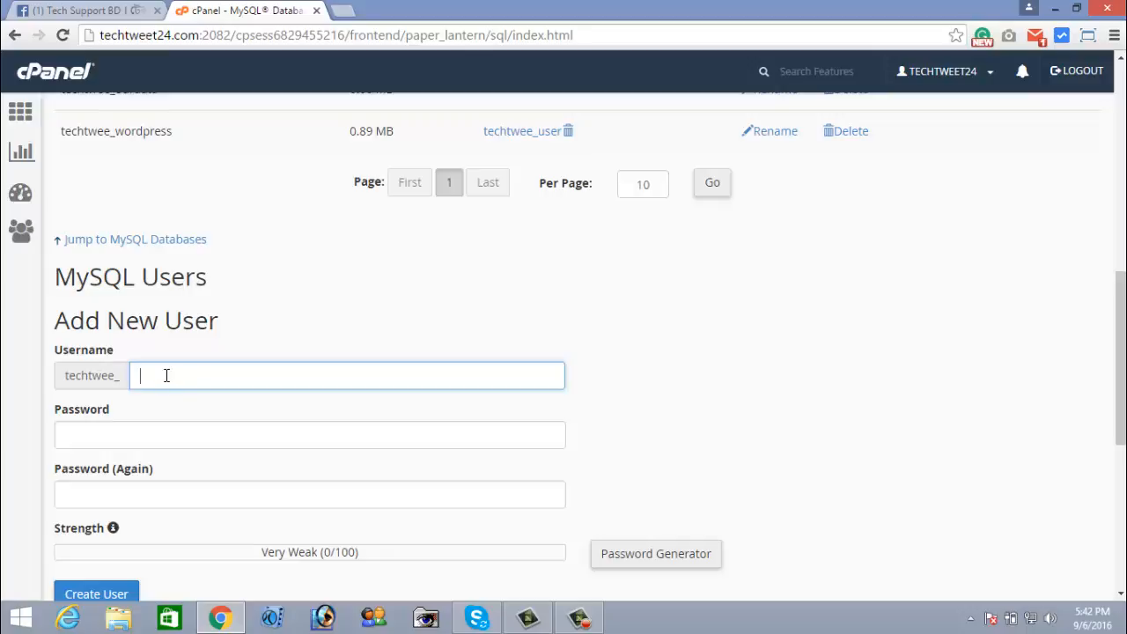
left_click(96, 436)
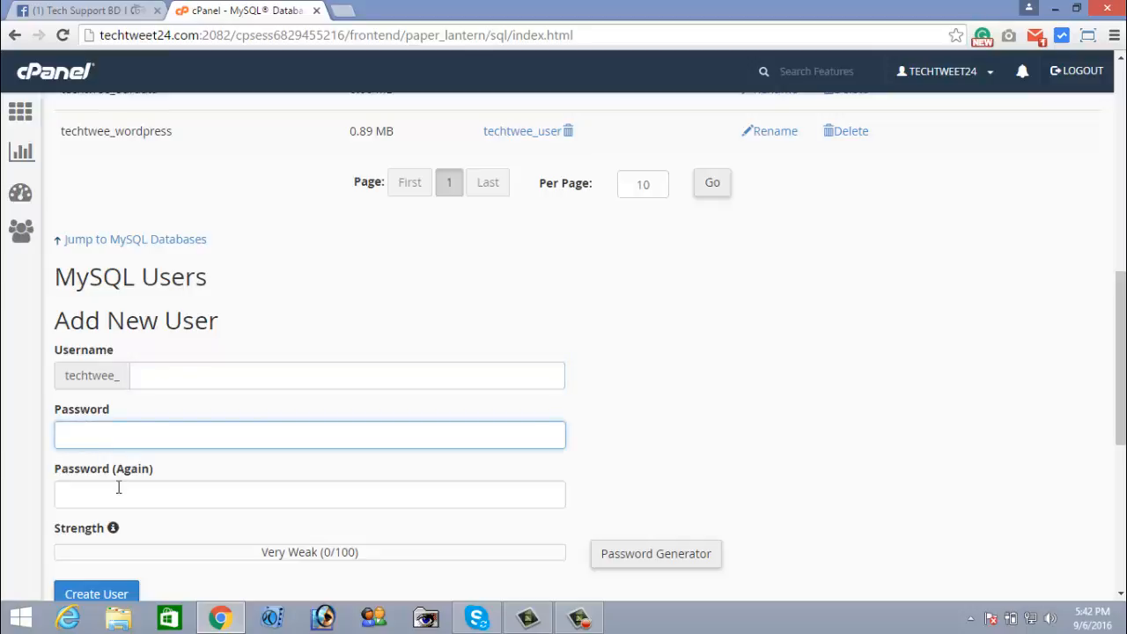
left_click(116, 483)
left_click(106, 441)
left_click(115, 480)
left_click(97, 435)
left_click(136, 377)
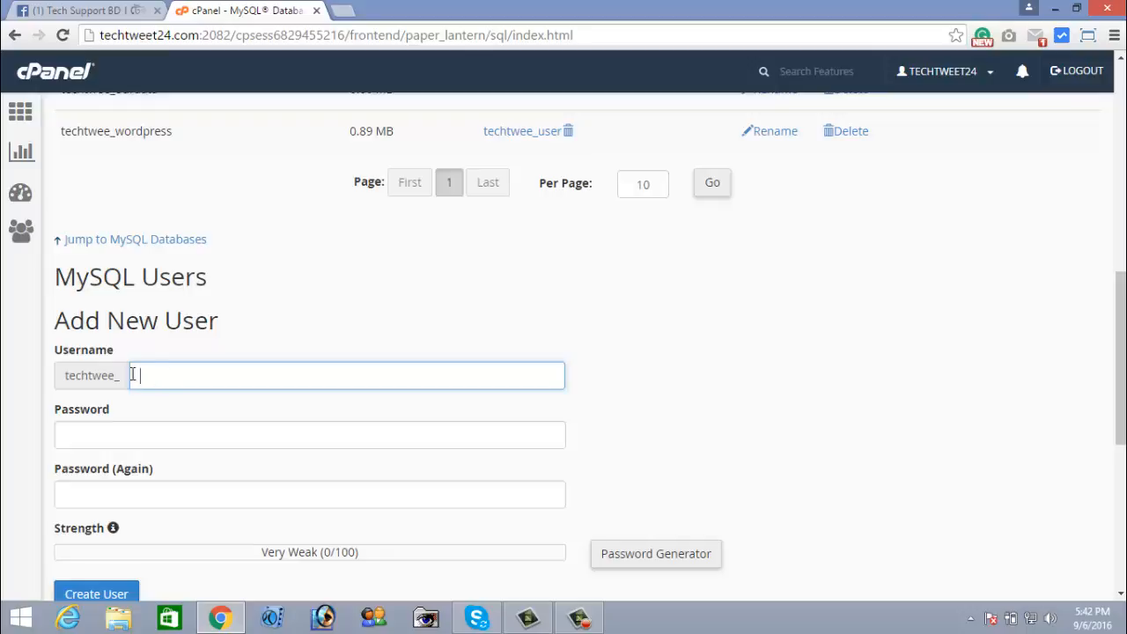
left_click_drag(65, 375, 119, 377)
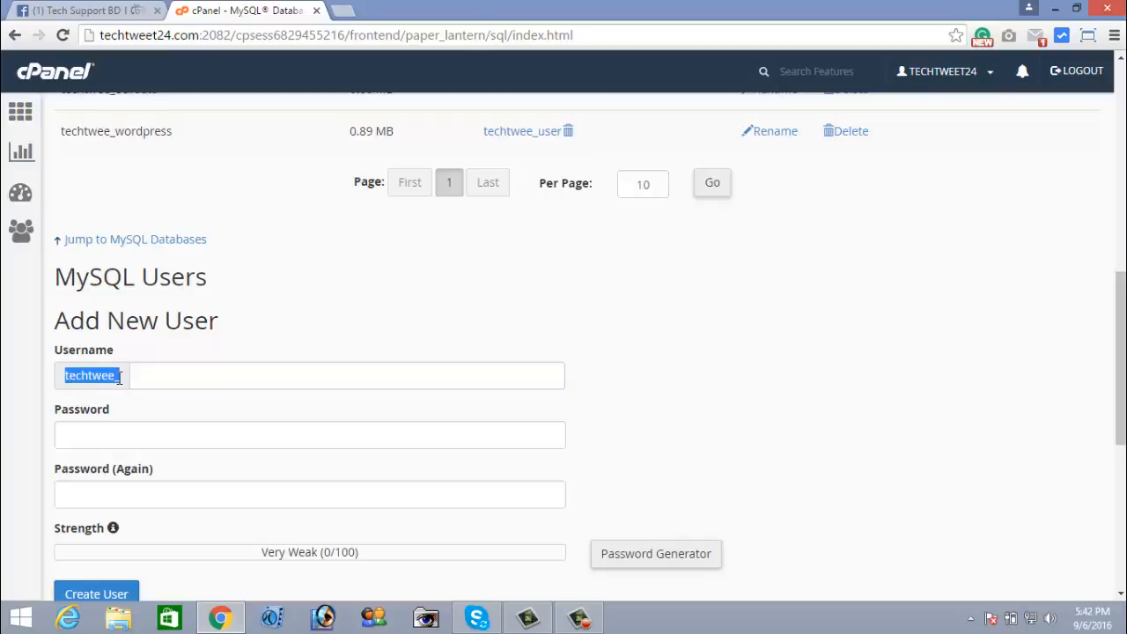
left_click(137, 375)
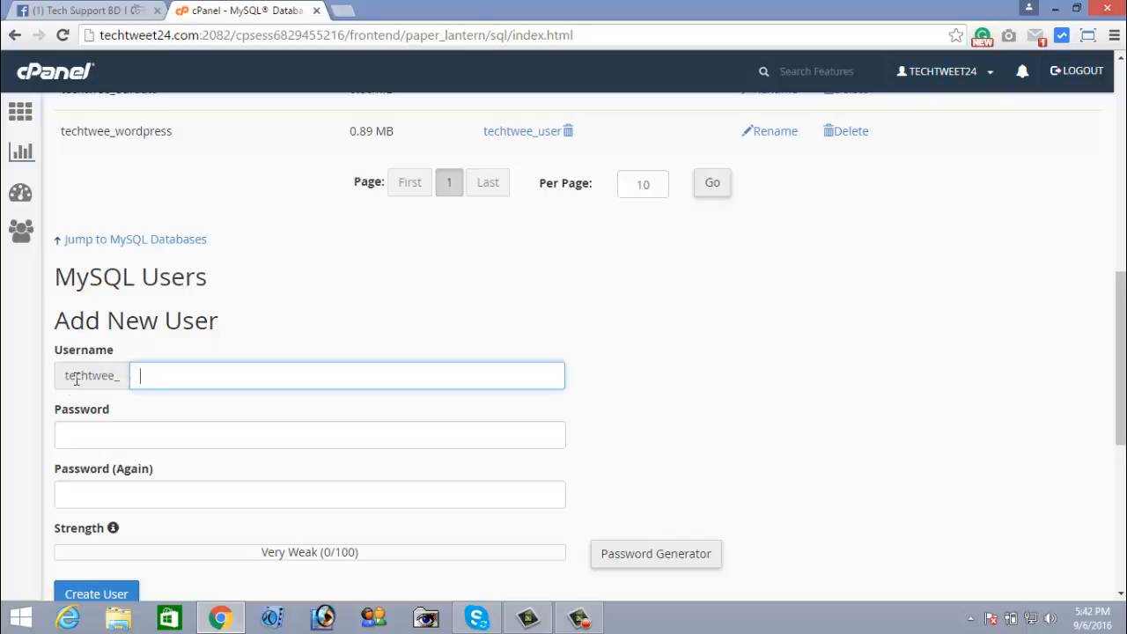
left_click_drag(67, 375, 106, 380)
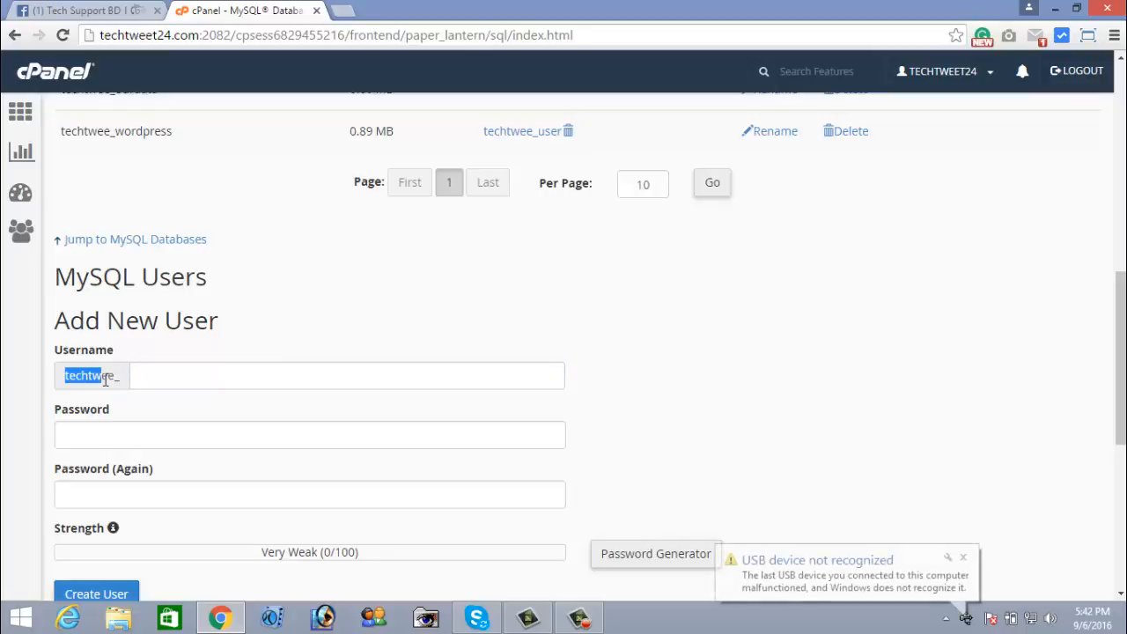
left_click_drag(106, 379, 215, 369)
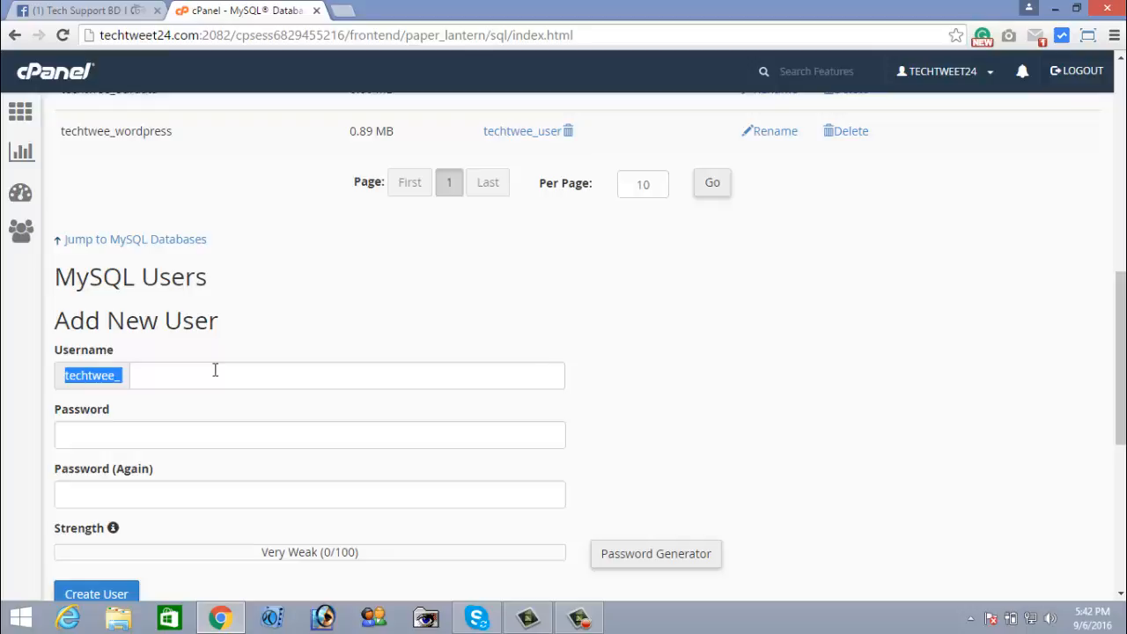
left_click_drag(215, 370, 88, 380)
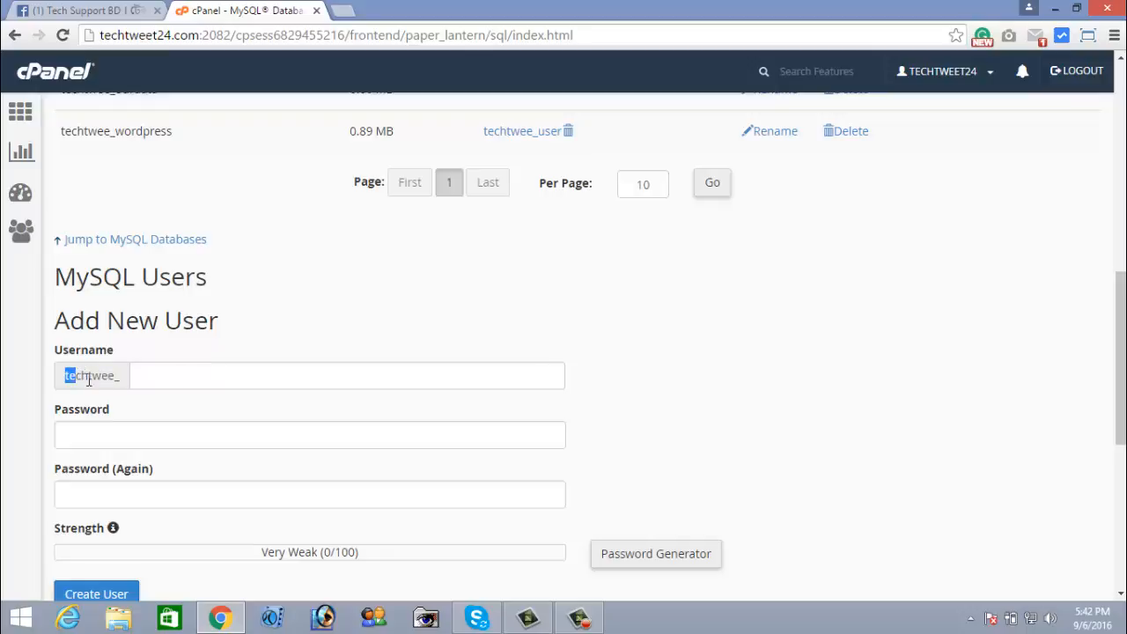
left_click(136, 379)
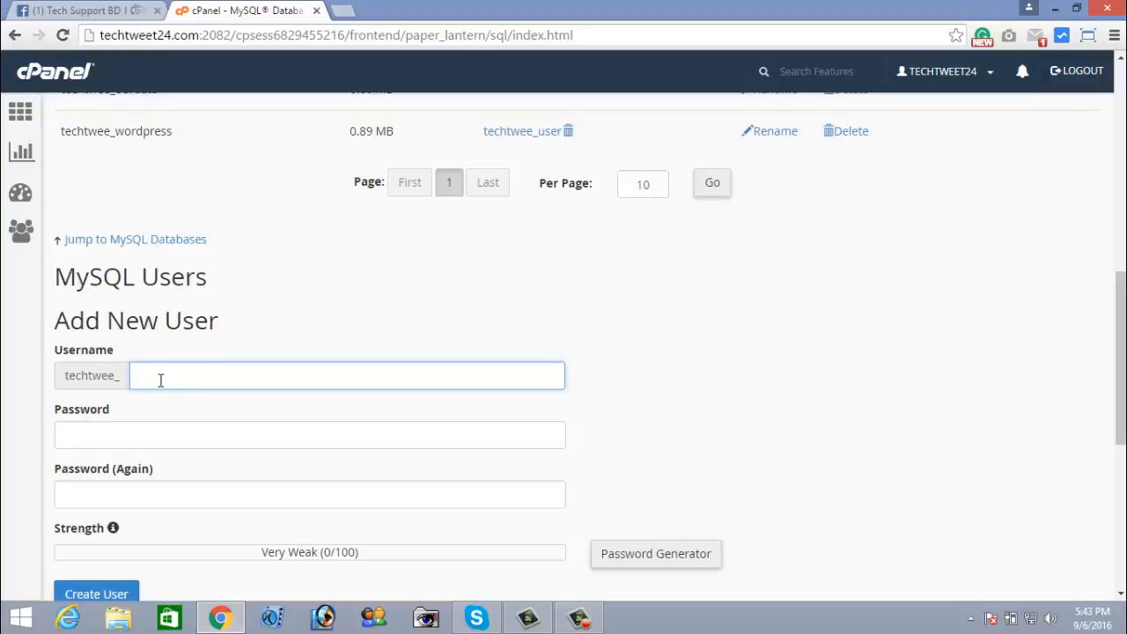
Enter the username 'use' and dismiss the autocomplete suggestion
type("user")
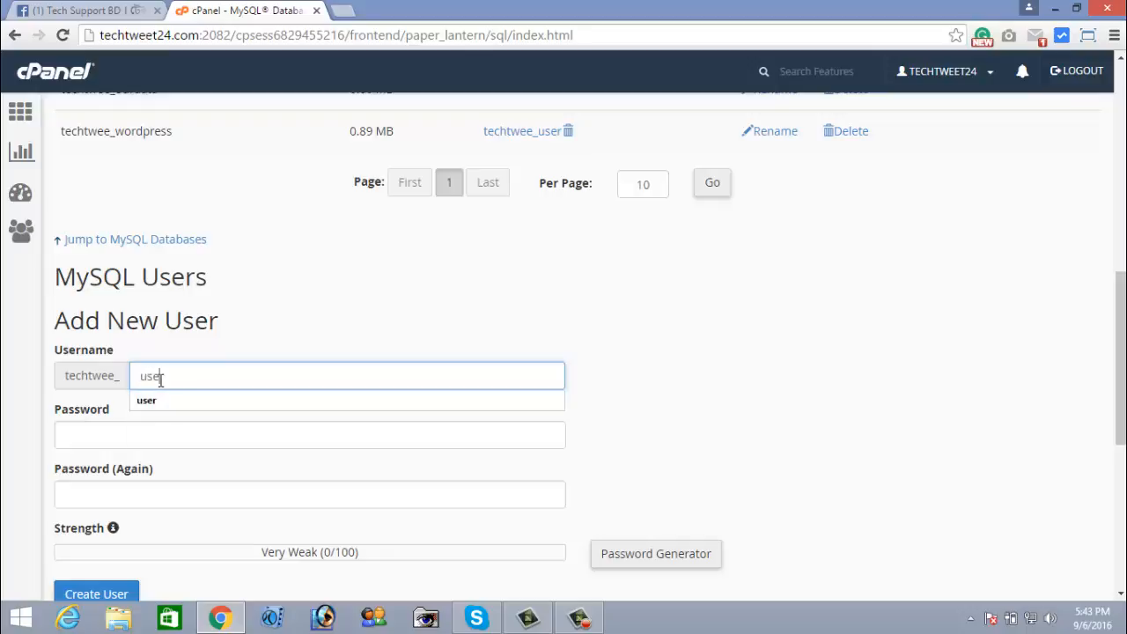
key("BackSpace")
left_click(132, 361)
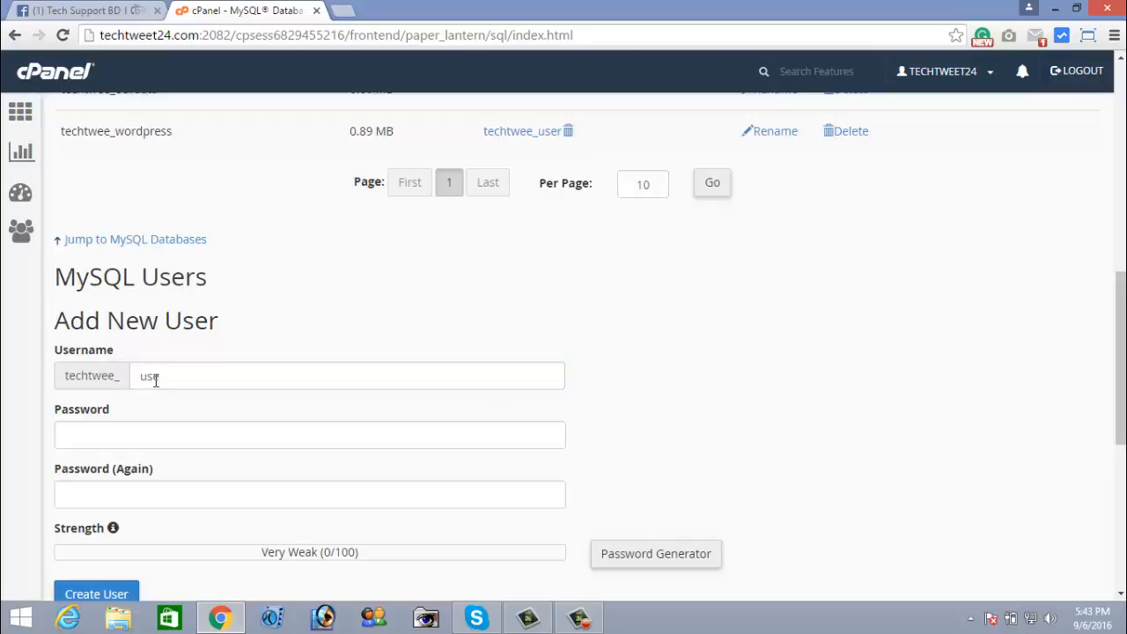
Enter the new user's password in both password fields, rated Strong (66/100)
left_click(140, 437)
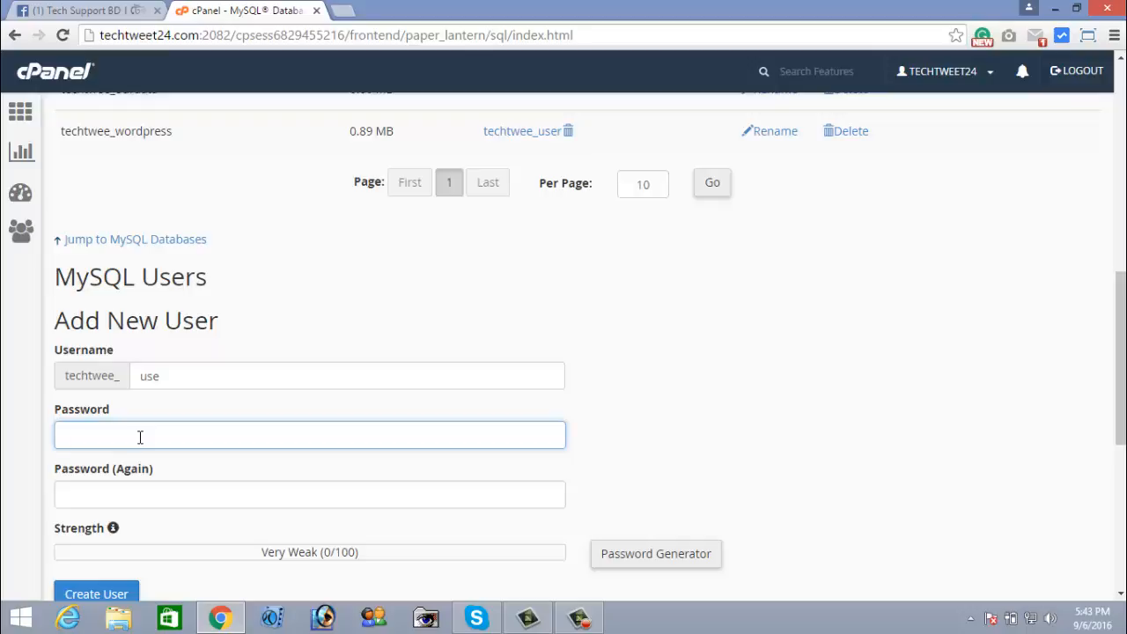
type("••")
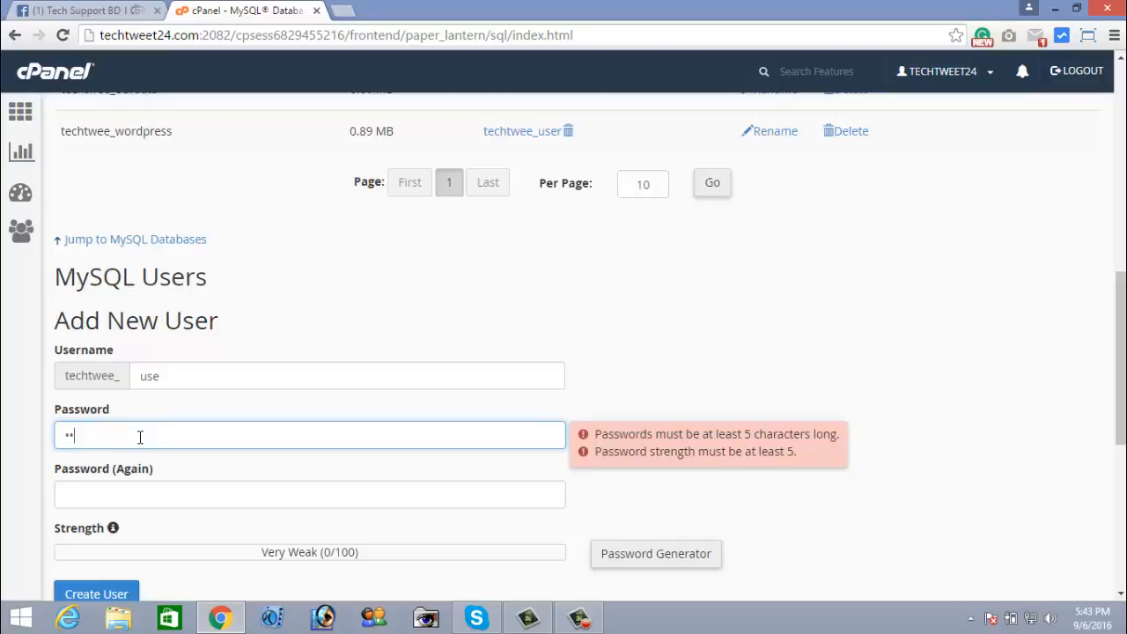
type("••••")
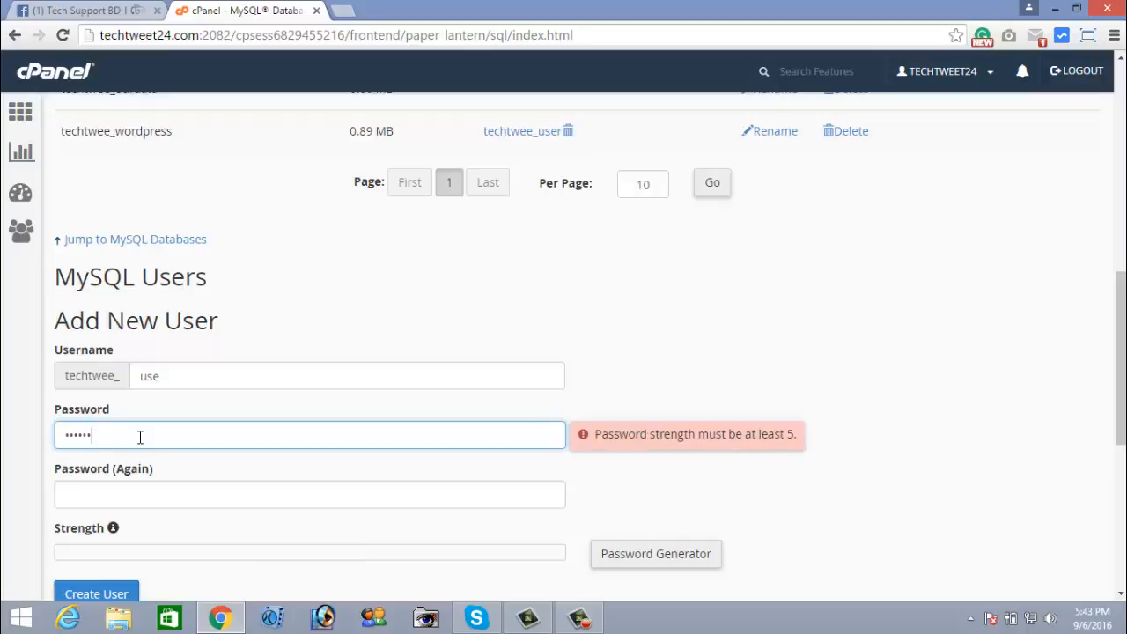
type("•••••")
left_click(172, 493)
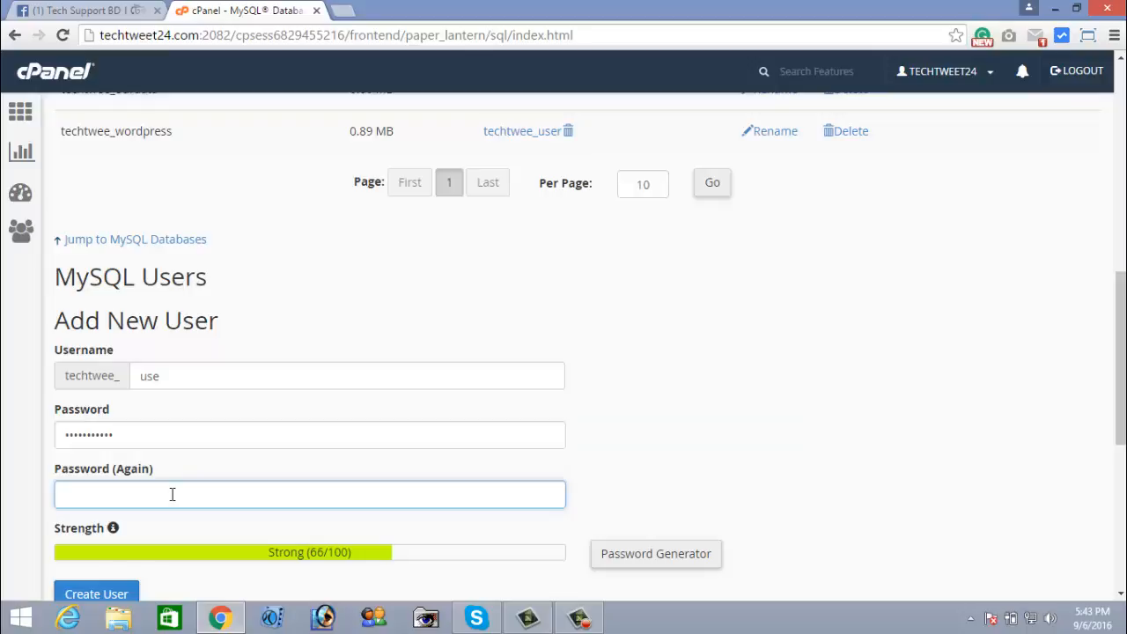
type("••••")
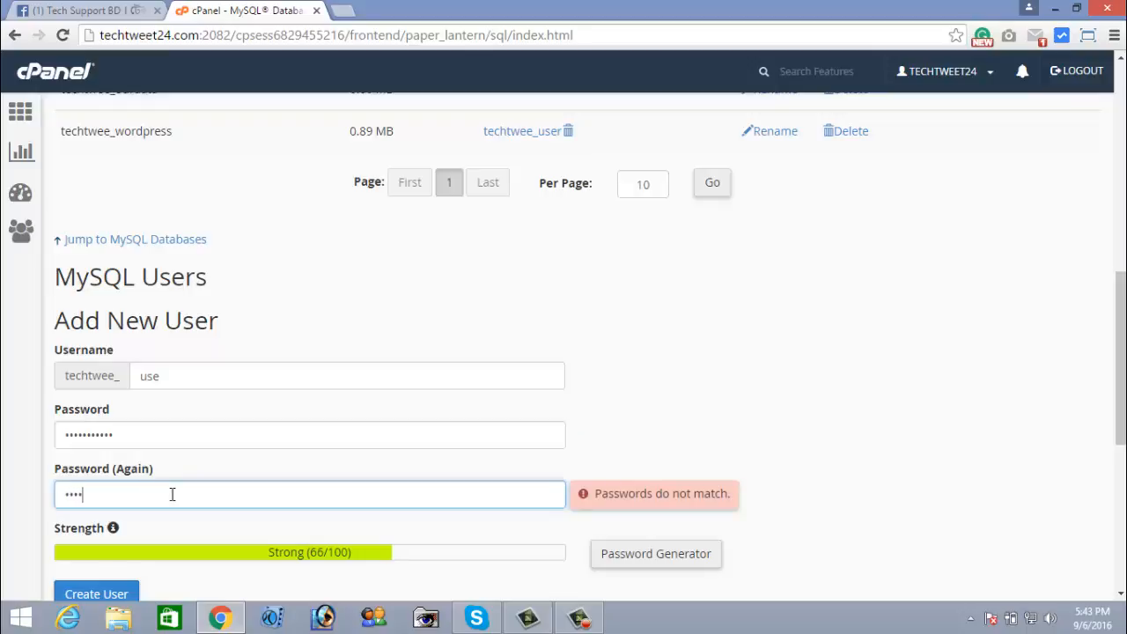
type("•••")
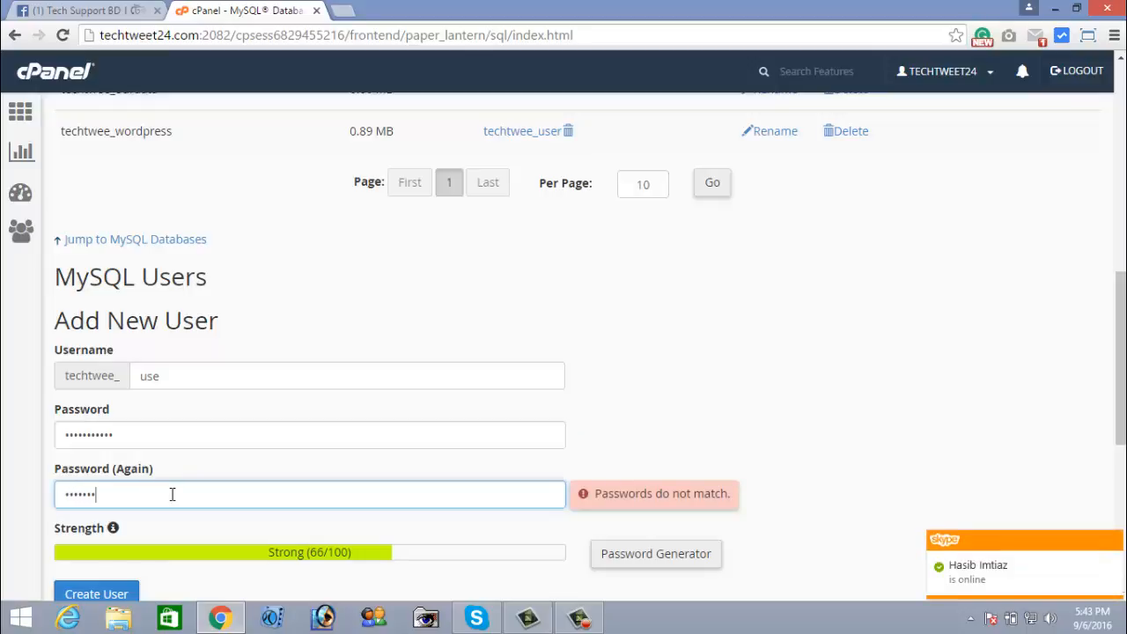
type("••••")
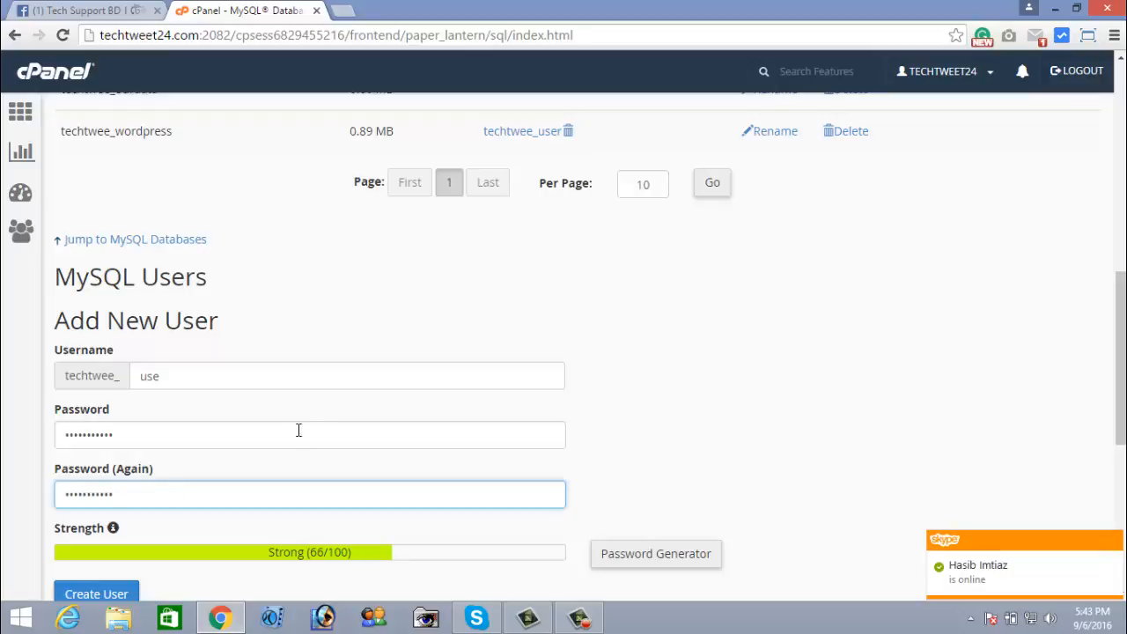
scroll(327, 410, "down", 1)
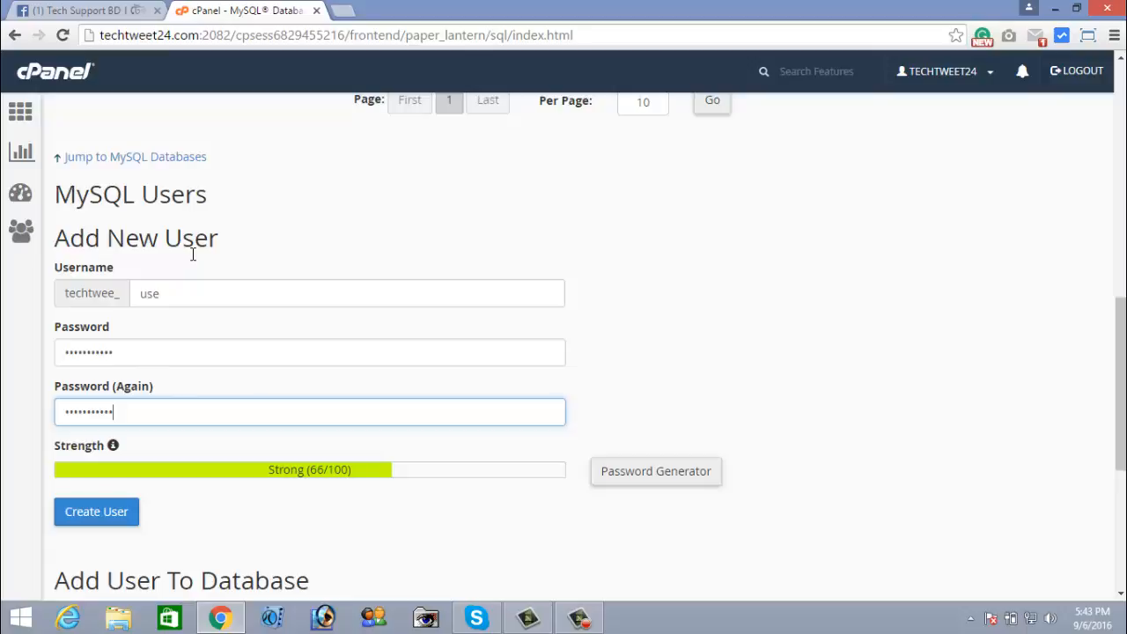
left_click_drag(110, 238, 204, 281)
left_click(174, 289)
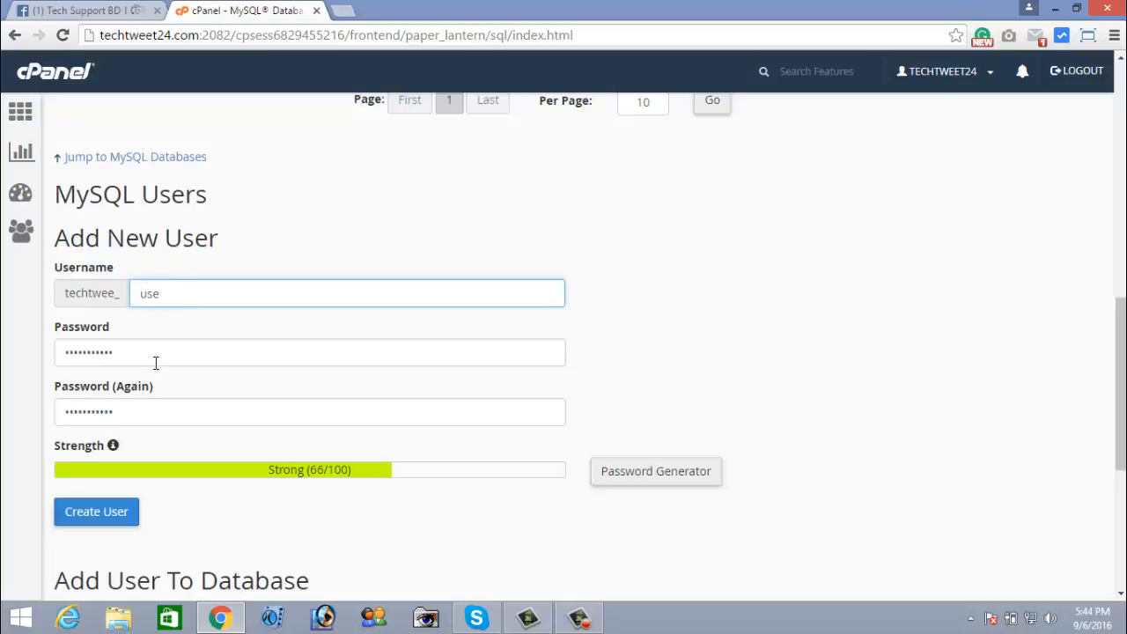
Create MySQL user techtwee_use, dismiss Chrome's save-password prompt, and return to cPanel home
left_click(102, 516)
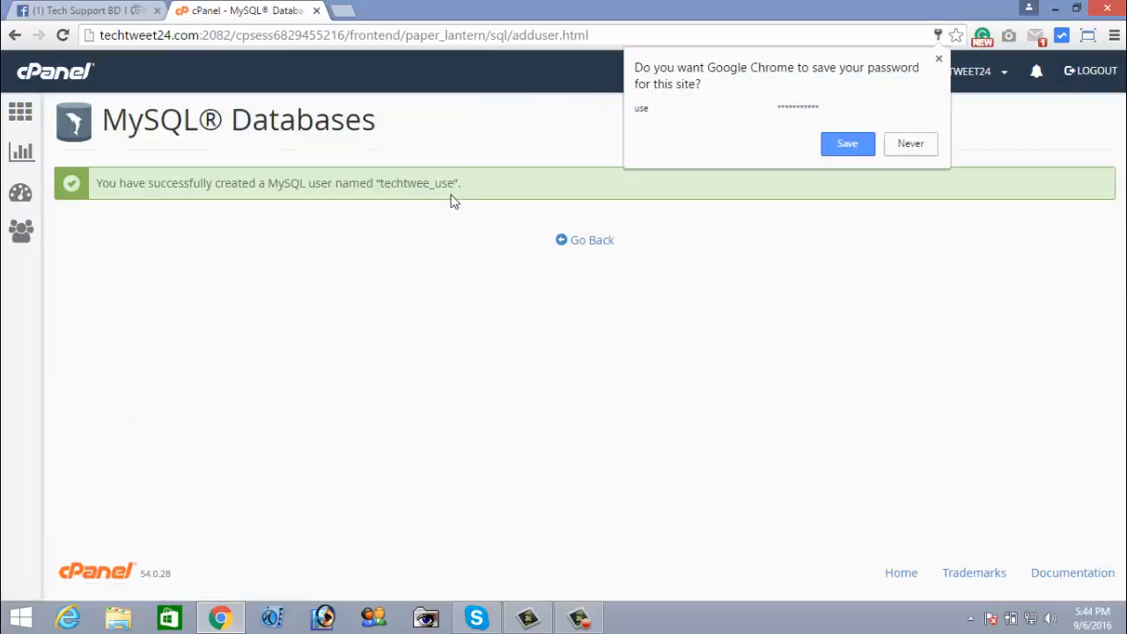
left_click(388, 206)
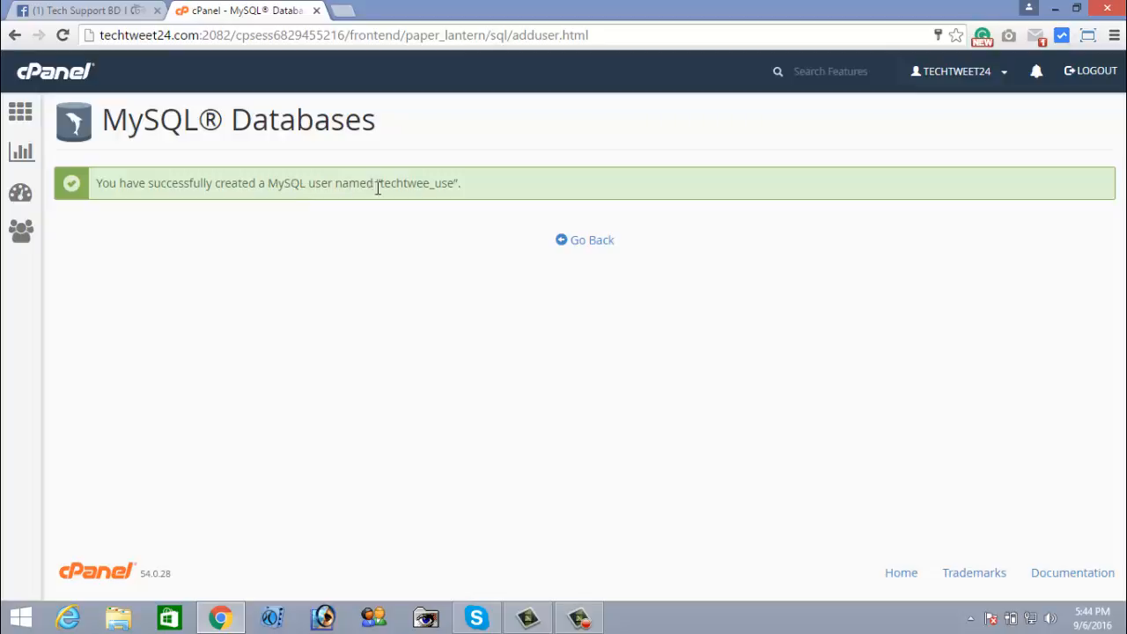
left_click_drag(380, 184, 454, 188)
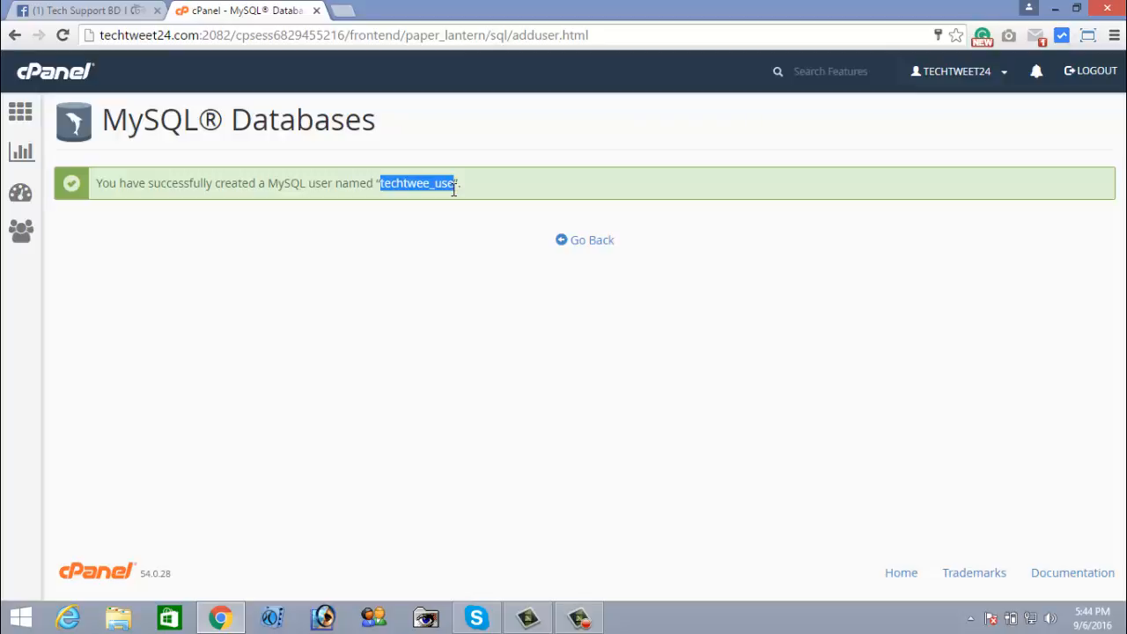
left_click(49, 74)
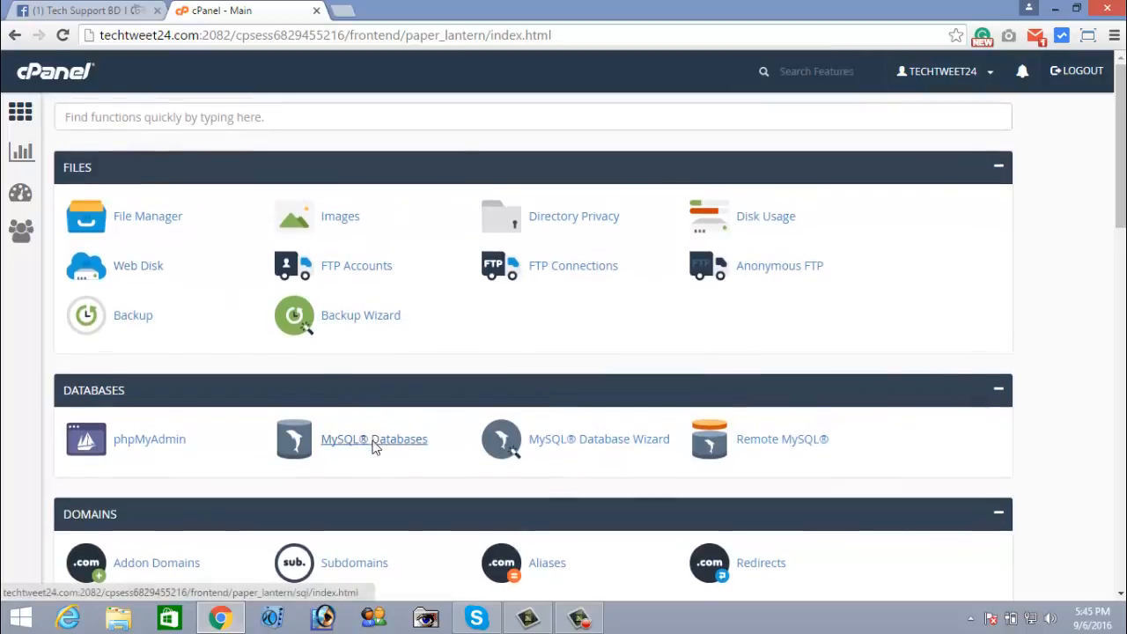
Open the MySQL® Databases page from the cPanel home screen's Databases section
left_click(370, 439)
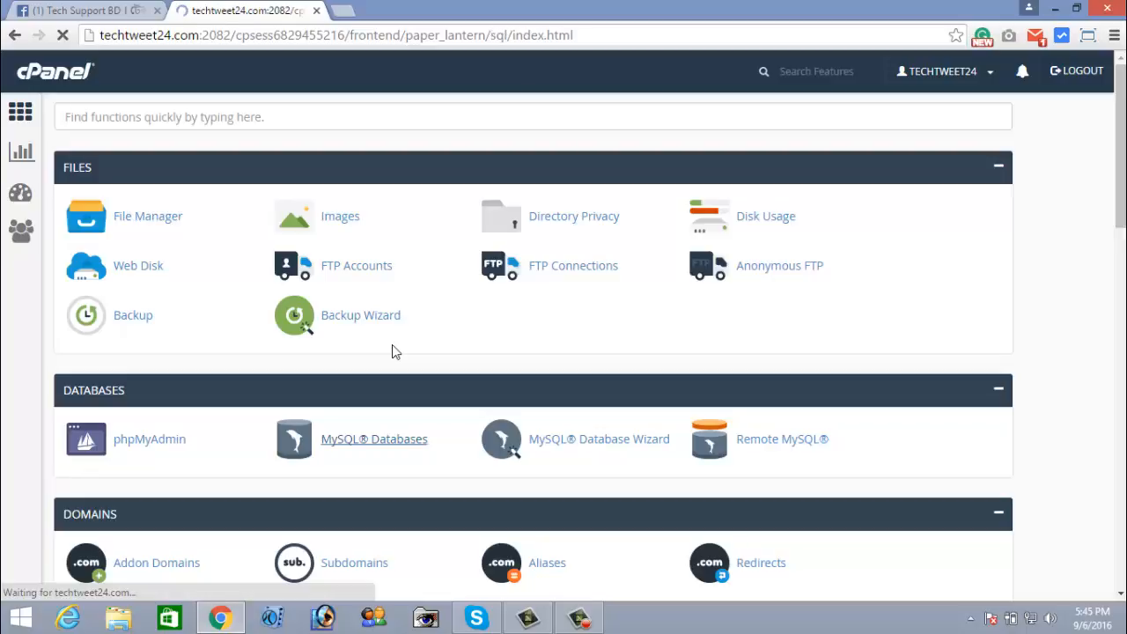
Review Current Databases and highlight the techtwee_ourdata database name and its 'ourdata' part
scroll(393, 345, "down", 7)
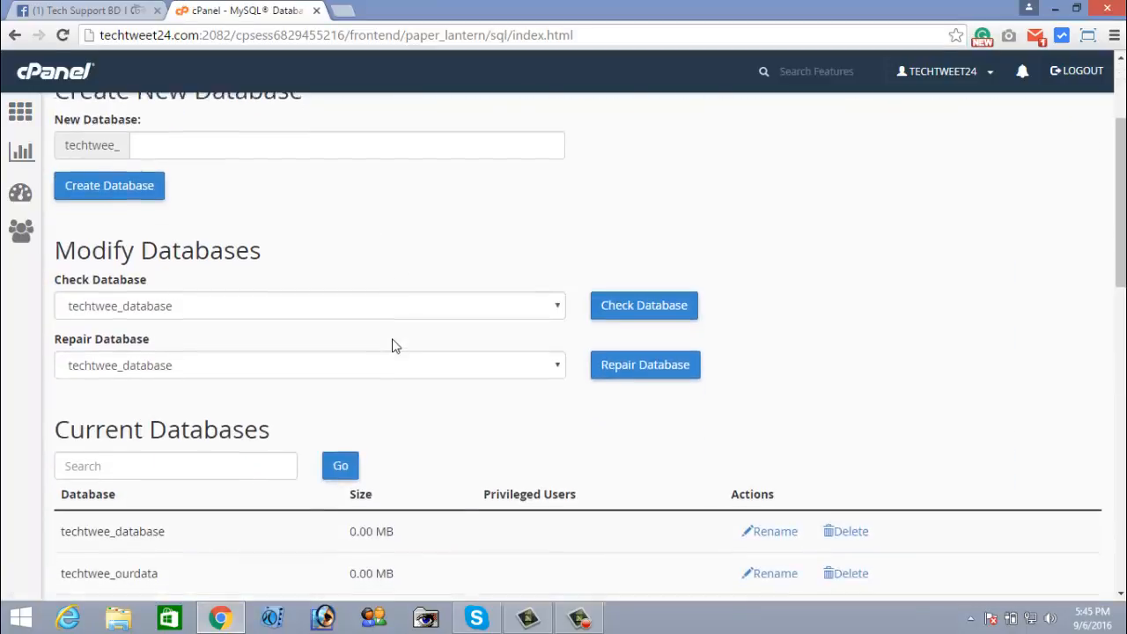
scroll(352, 330, "up", 2)
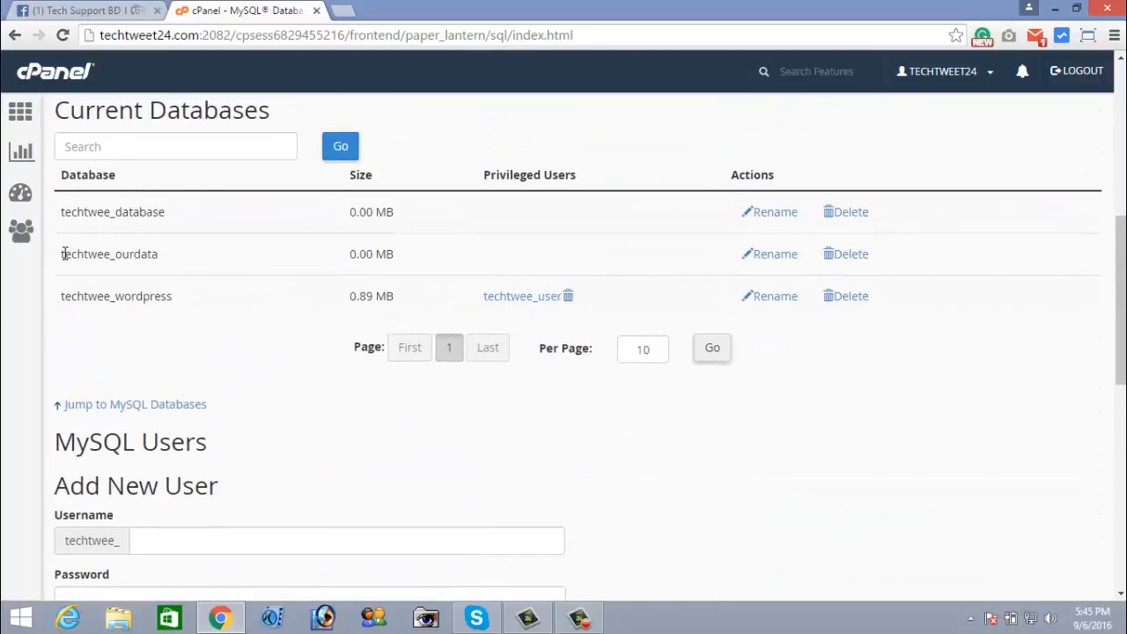
left_click_drag(68, 253, 164, 257)
left_click(163, 262)
left_click_drag(60, 260, 160, 257)
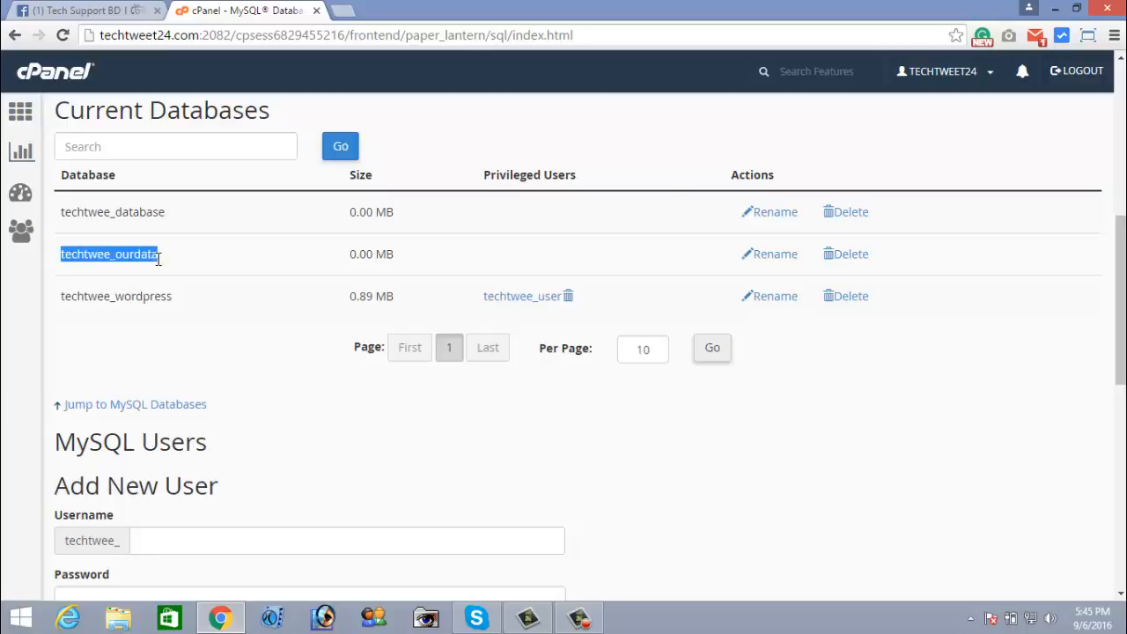
left_click(207, 261)
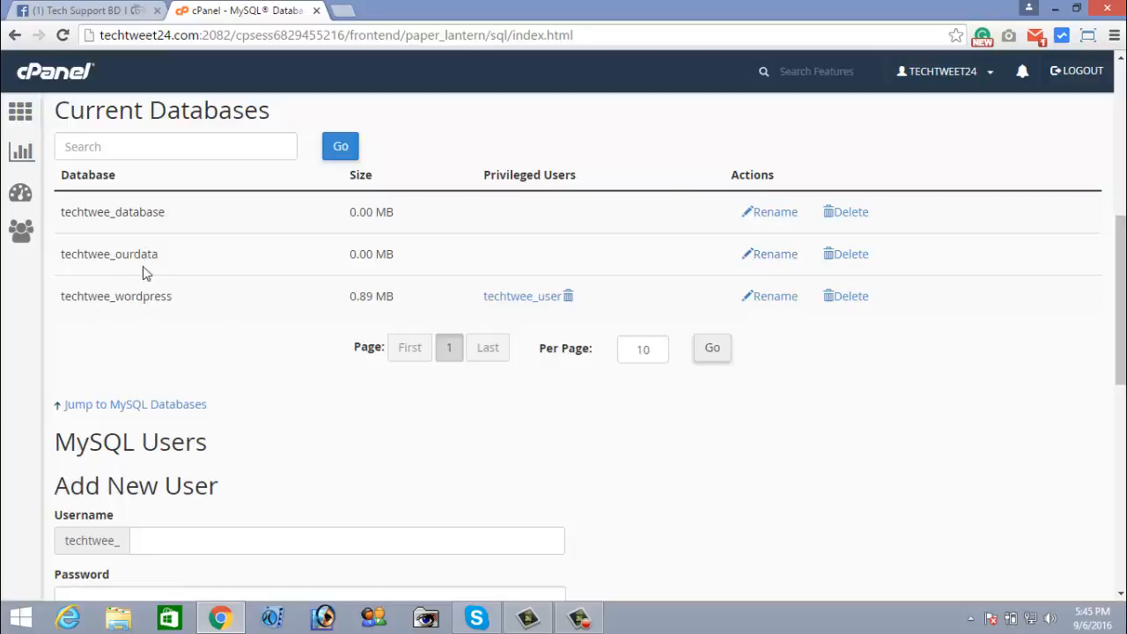
left_click_drag(140, 255, 161, 250)
left_click(161, 252)
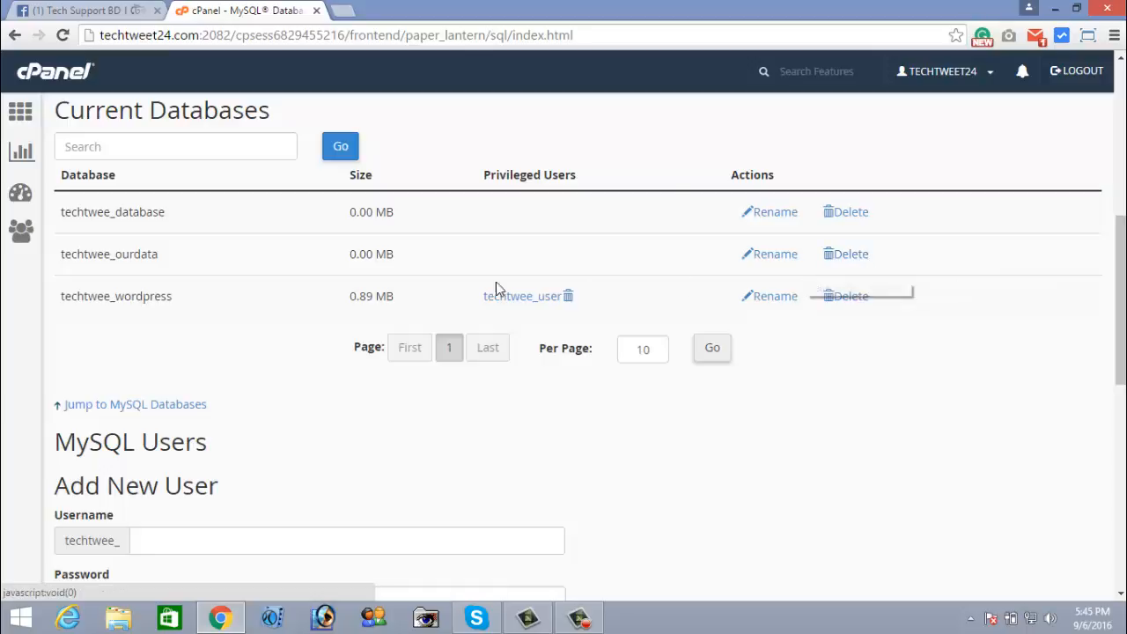
Scroll down to the Add User To Database section
left_click_drag(136, 255, 159, 257)
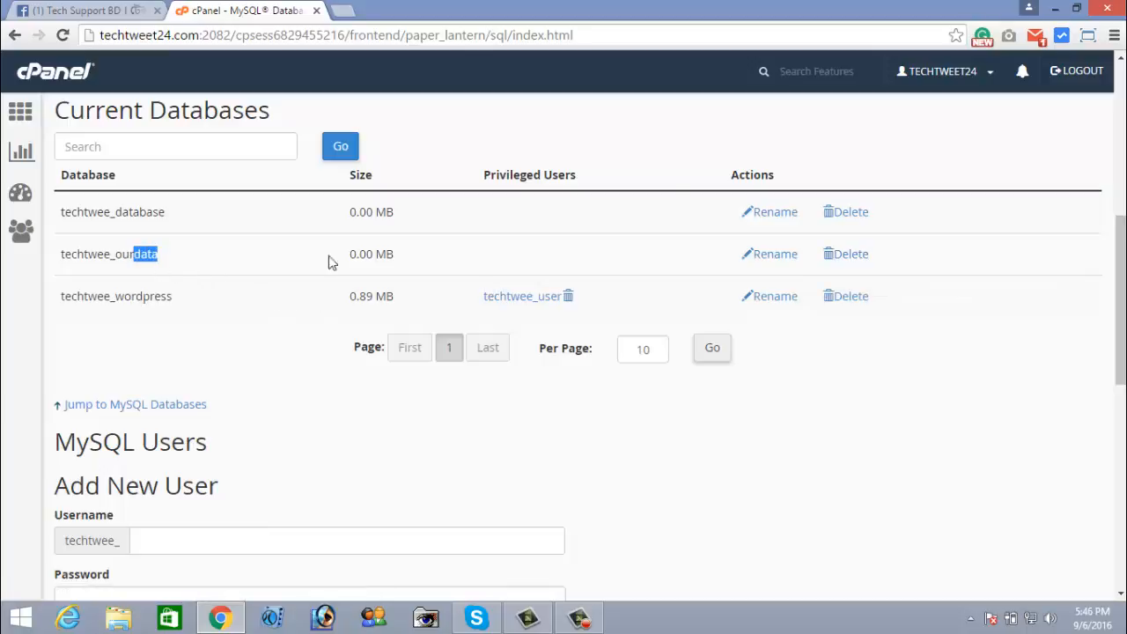
scroll(374, 265, "down", 3)
scroll(370, 282, "down", 5)
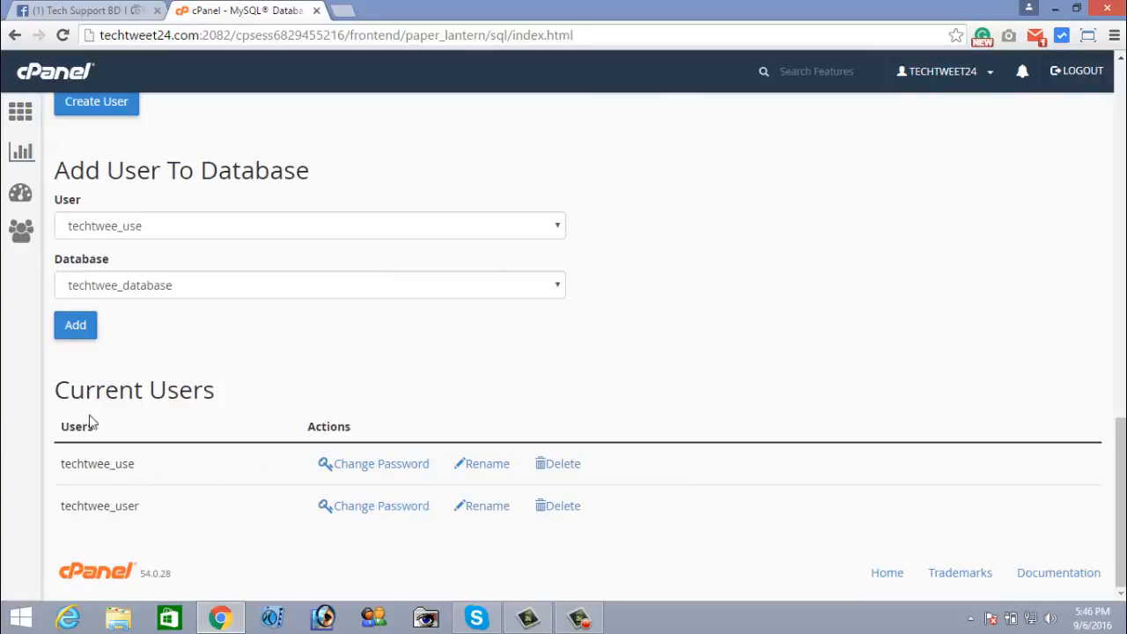
left_click_drag(150, 393, 218, 403)
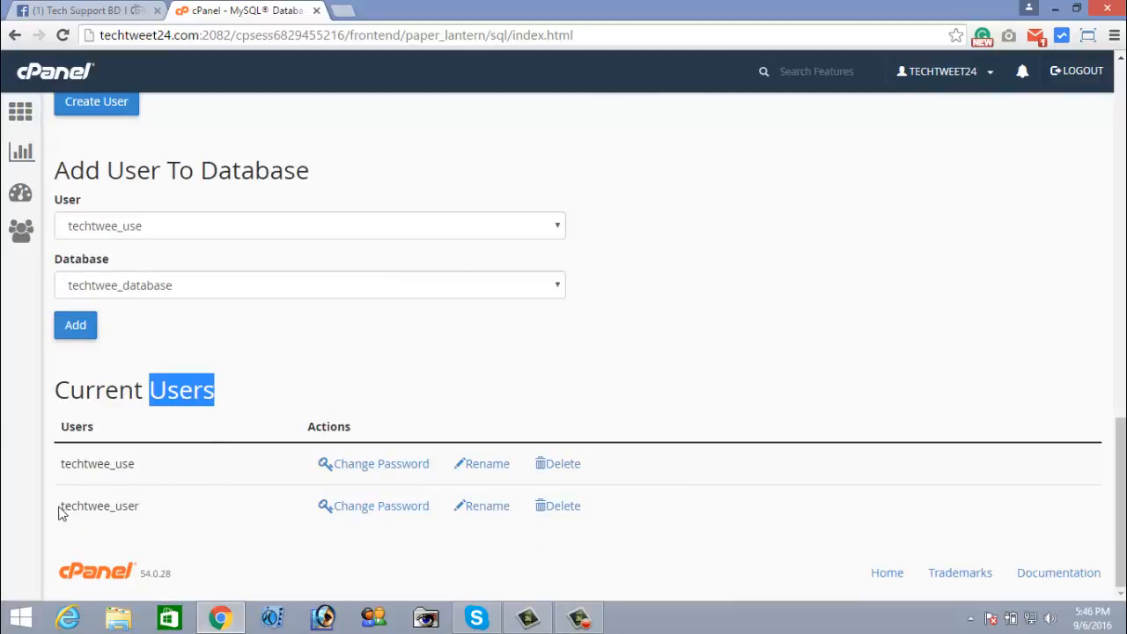
left_click_drag(120, 505, 141, 509)
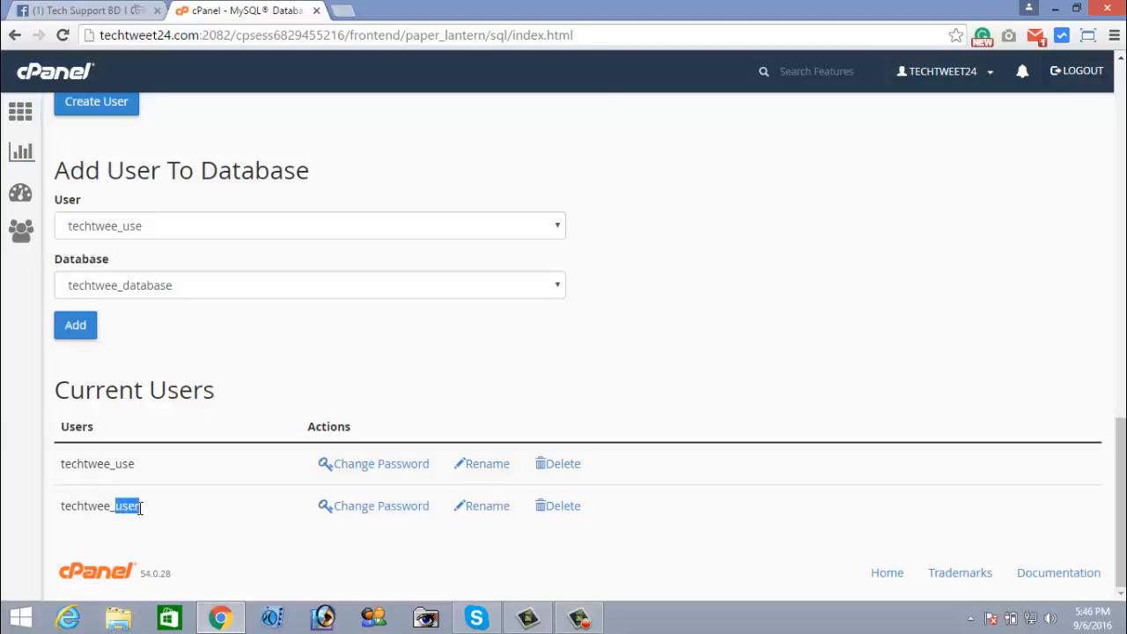
left_click(142, 511)
left_click_drag(115, 463, 139, 470)
left_click(145, 469)
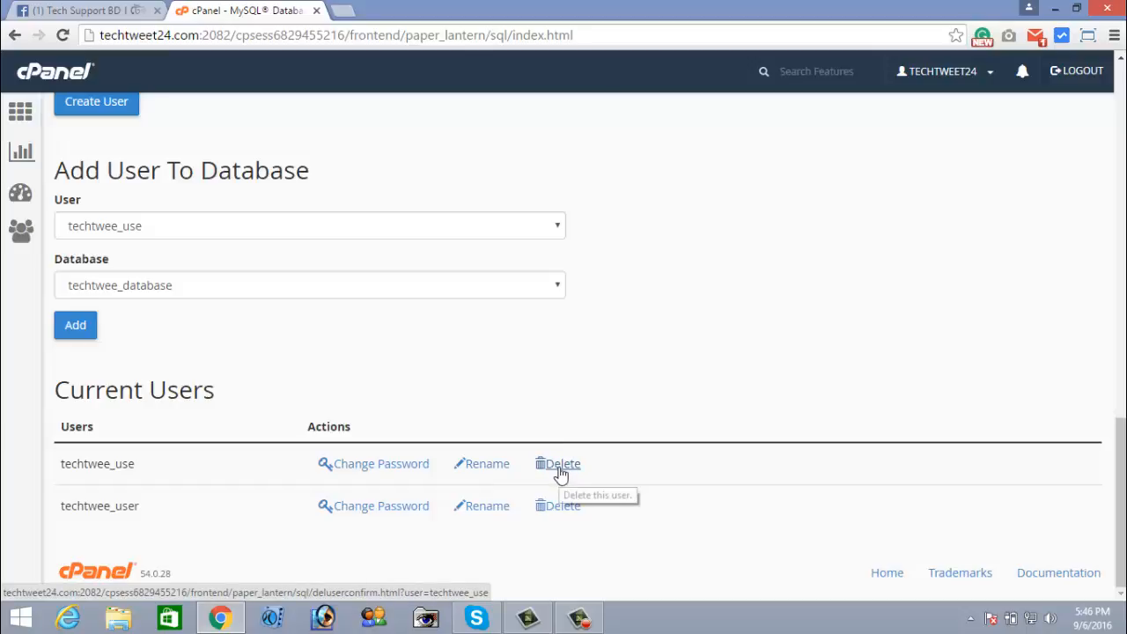
left_click_drag(77, 465, 127, 465)
left_click(142, 466)
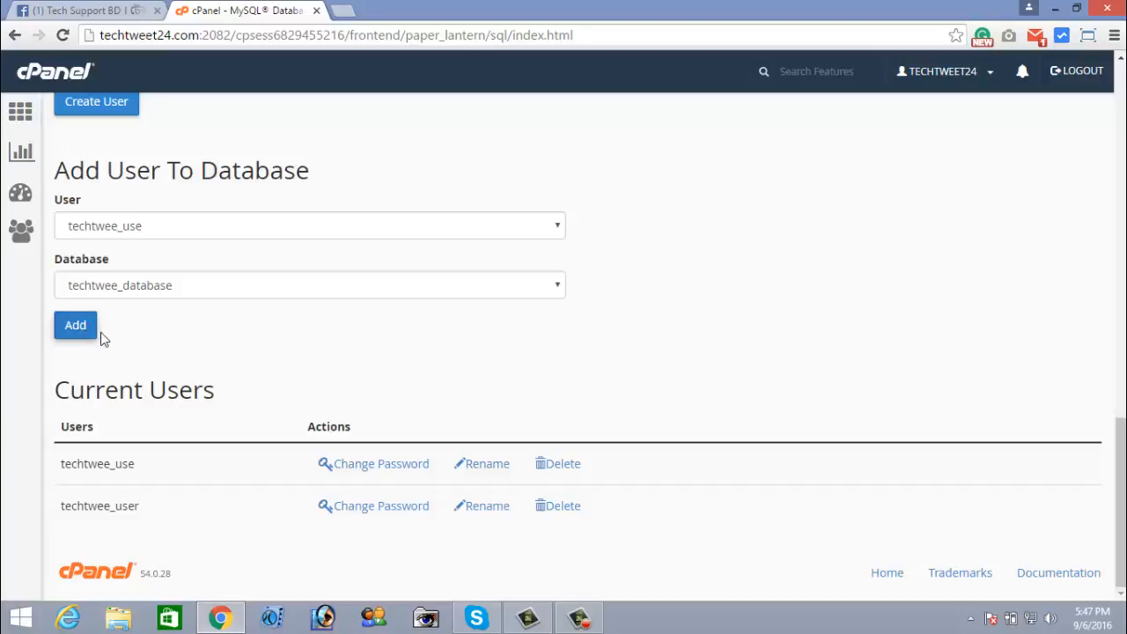
Add user techtwee_use to database techtwee_ourdata in Add User To Database
left_click(76, 327)
left_click(133, 229)
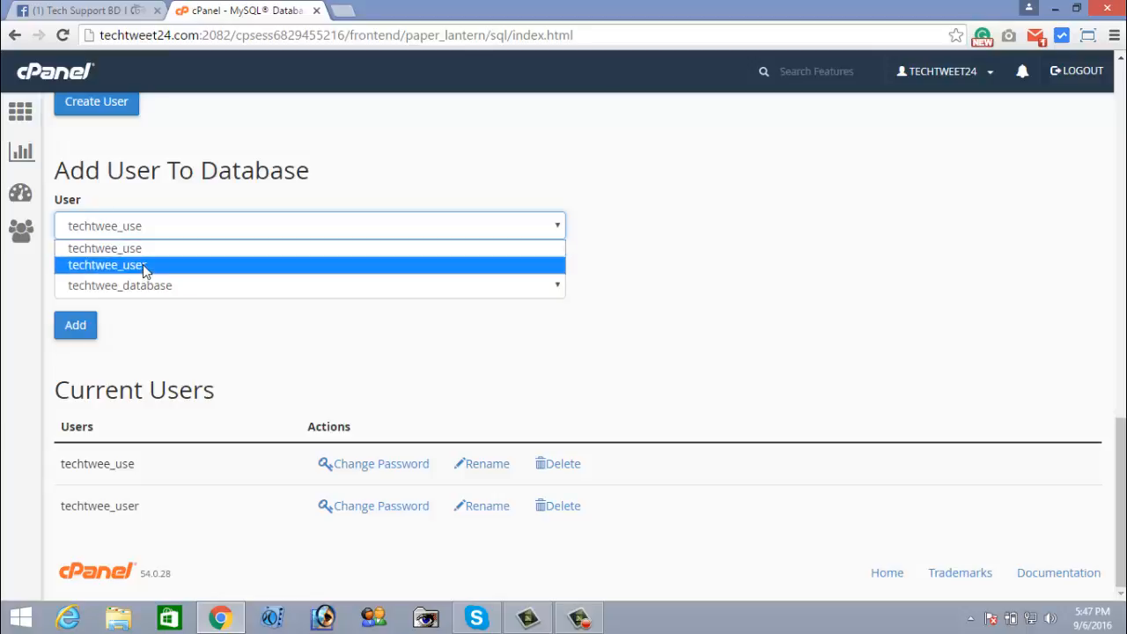
left_click(138, 254)
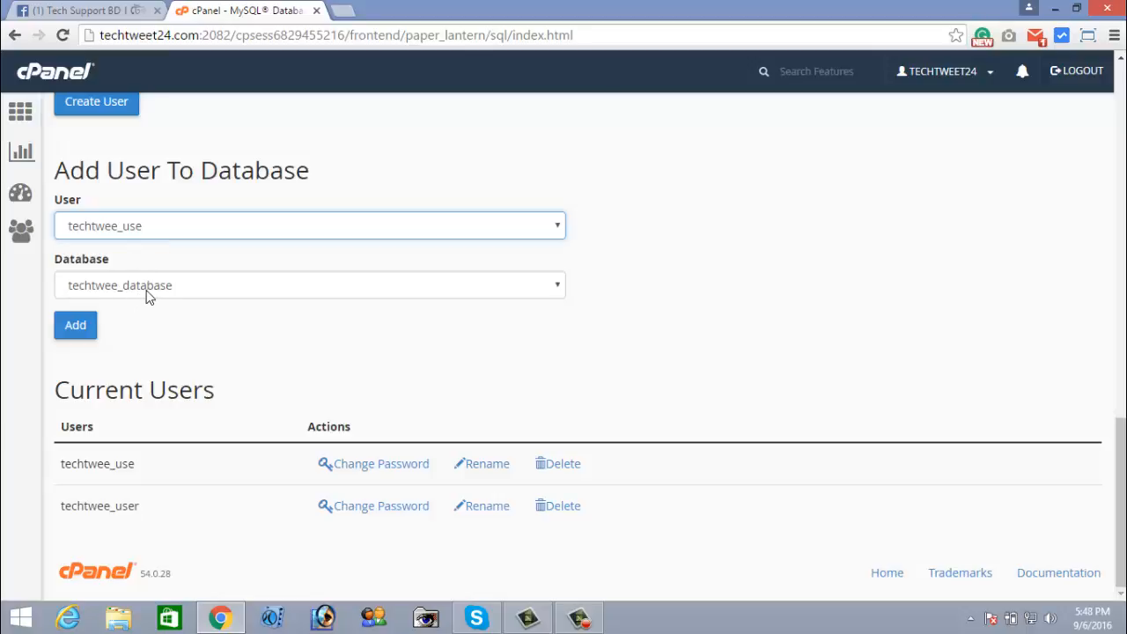
left_click(151, 291)
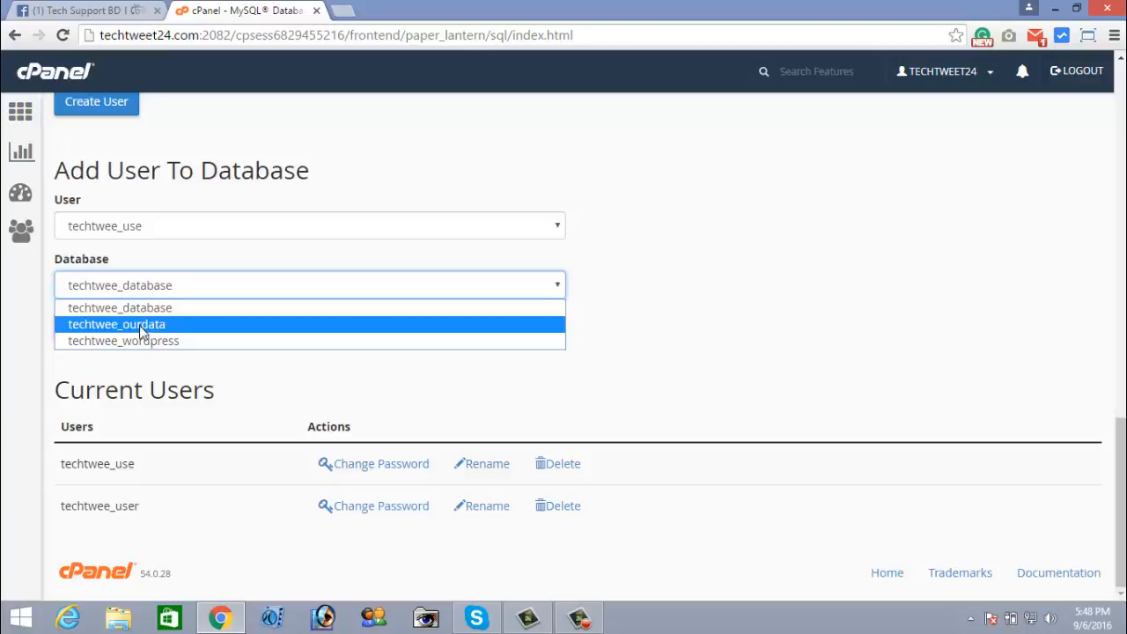
left_click(139, 325)
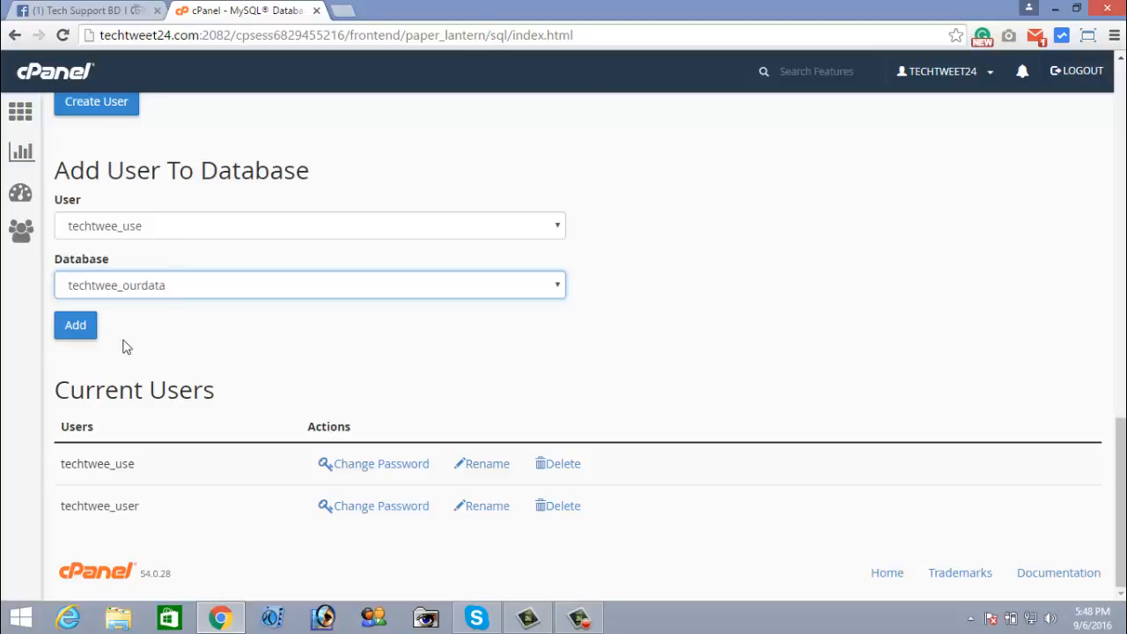
left_click(77, 330)
left_click(76, 327)
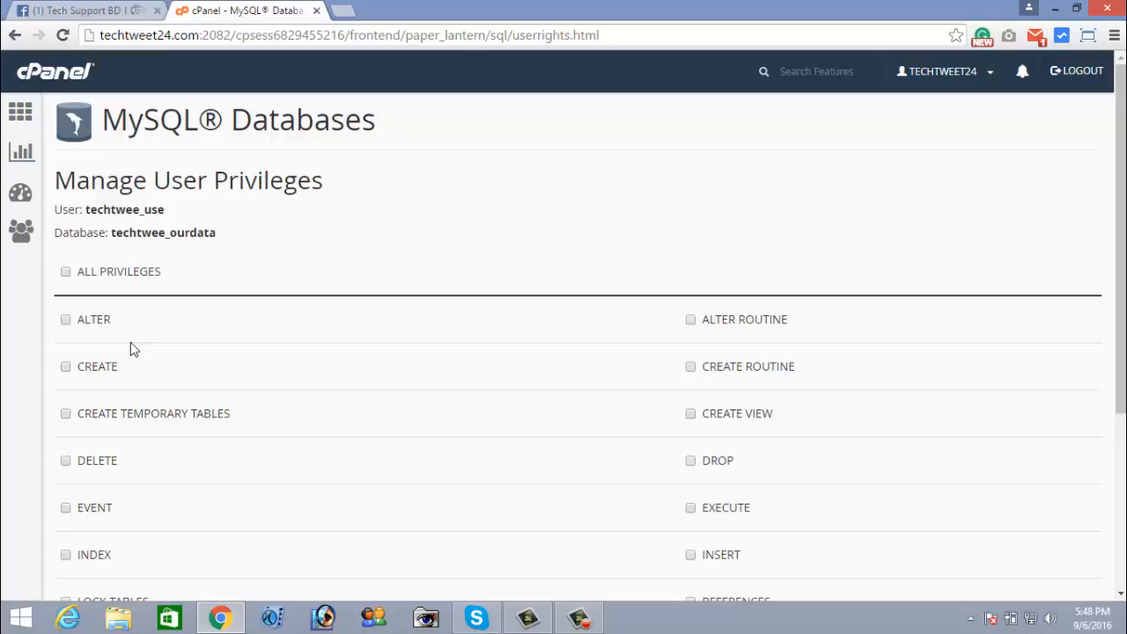
scroll(266, 247, "down", 1)
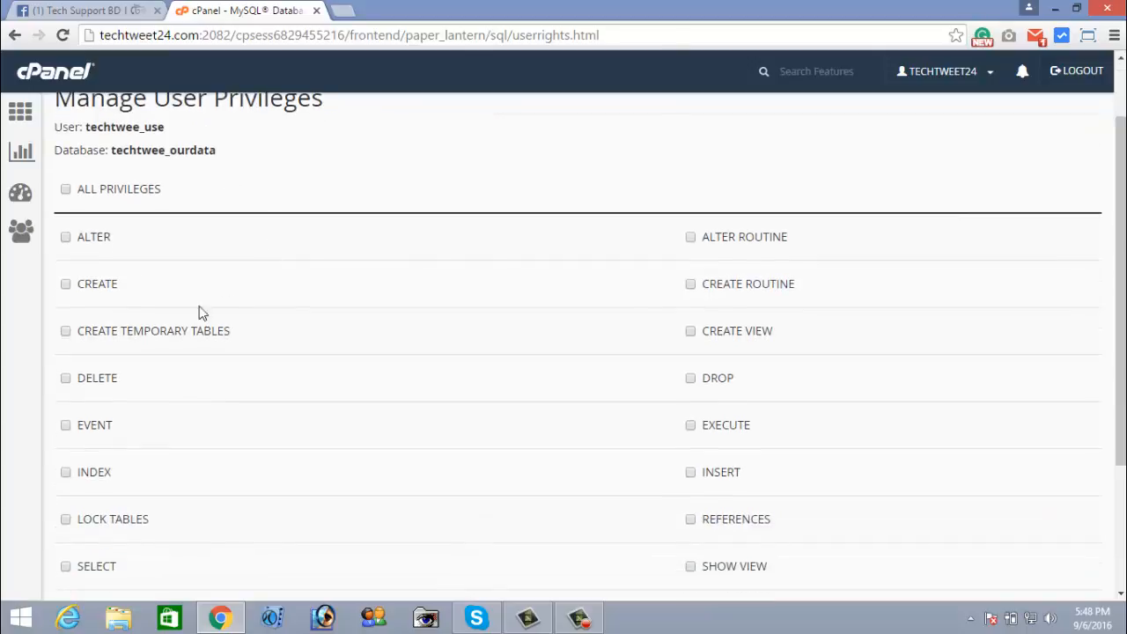
scroll(94, 308, "down", 2)
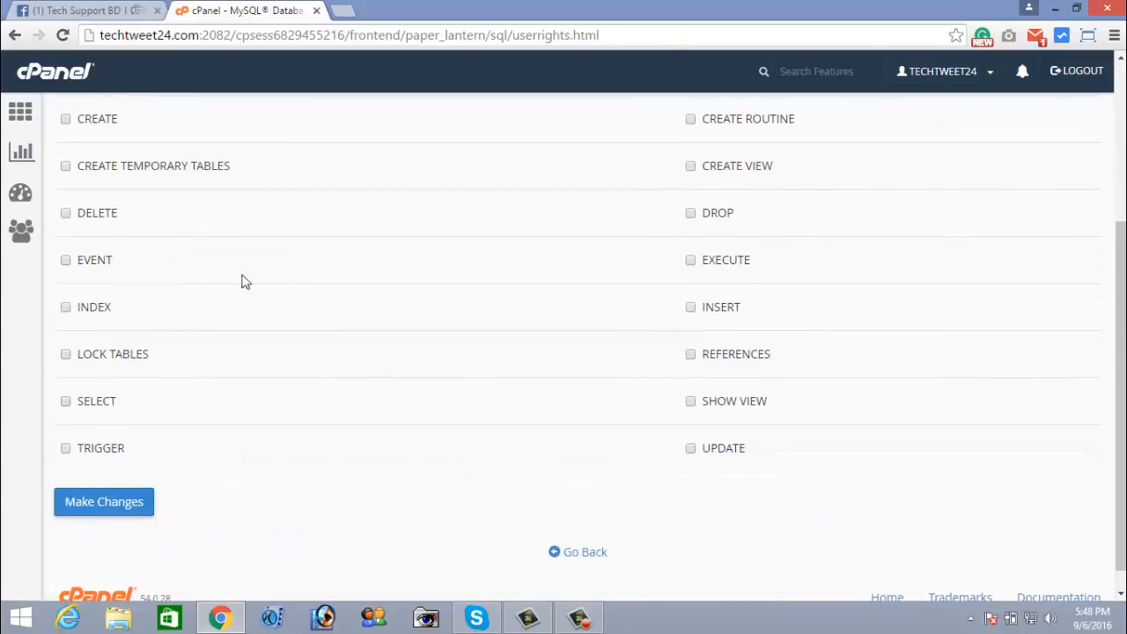
scroll(244, 280, "up", 1)
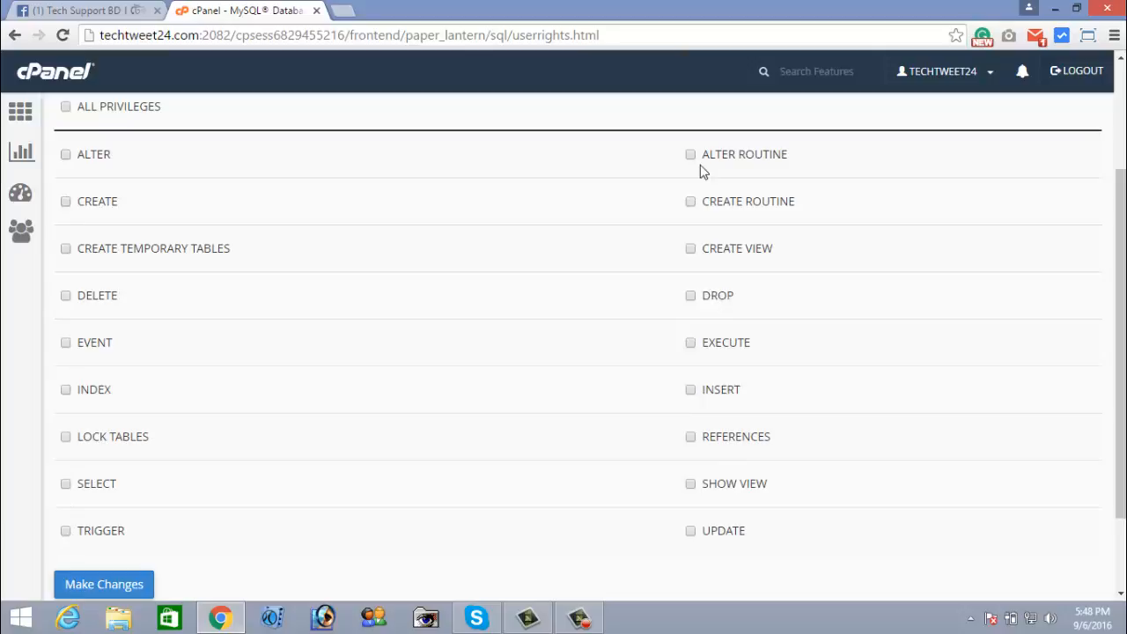
scroll(221, 543, "down", 1)
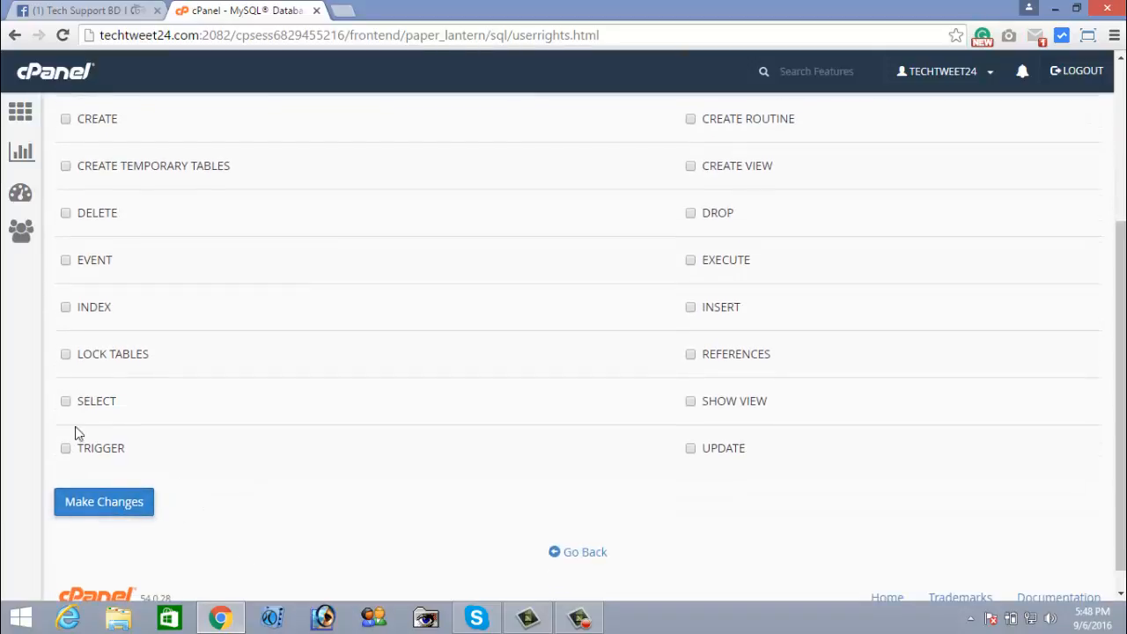
scroll(74, 255, "up", 2)
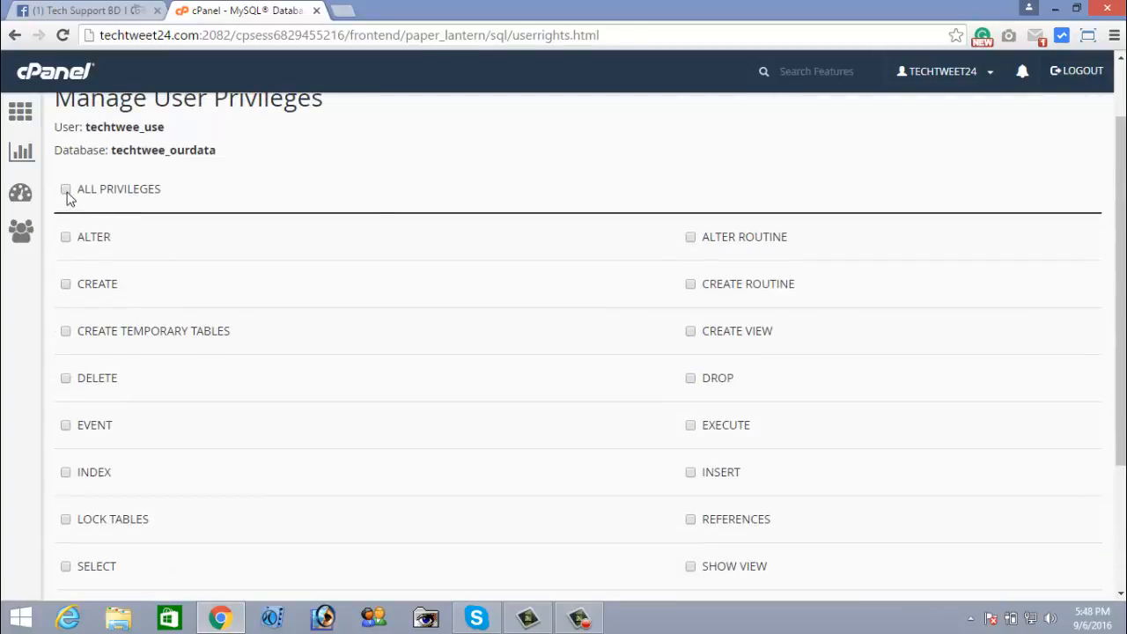
scroll(607, 355, "down", 2)
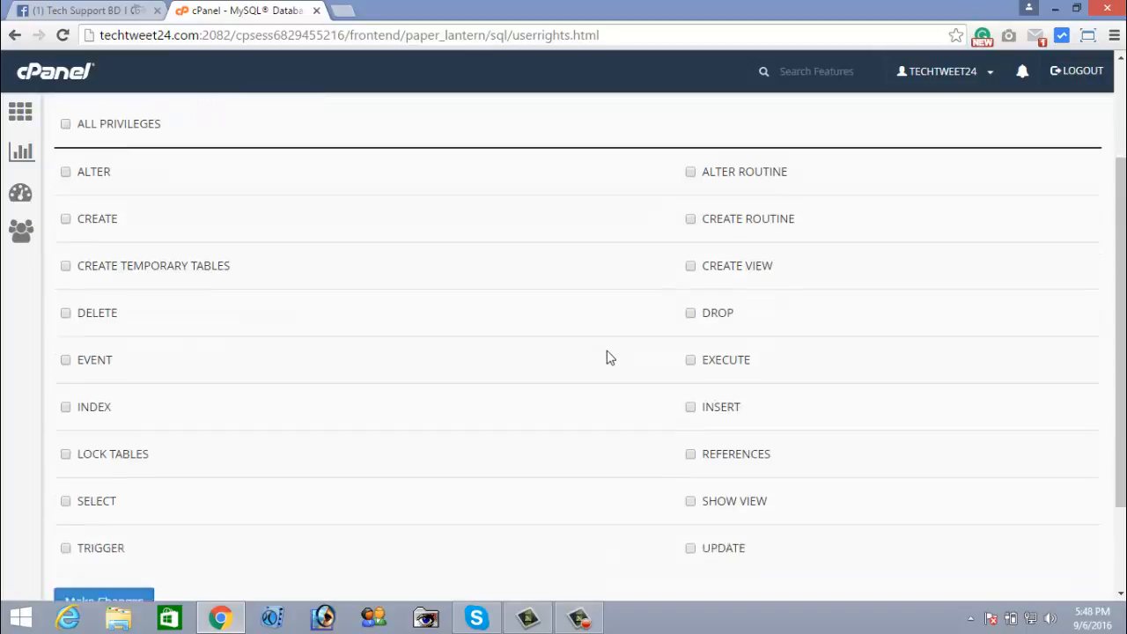
scroll(362, 363, "up", 1)
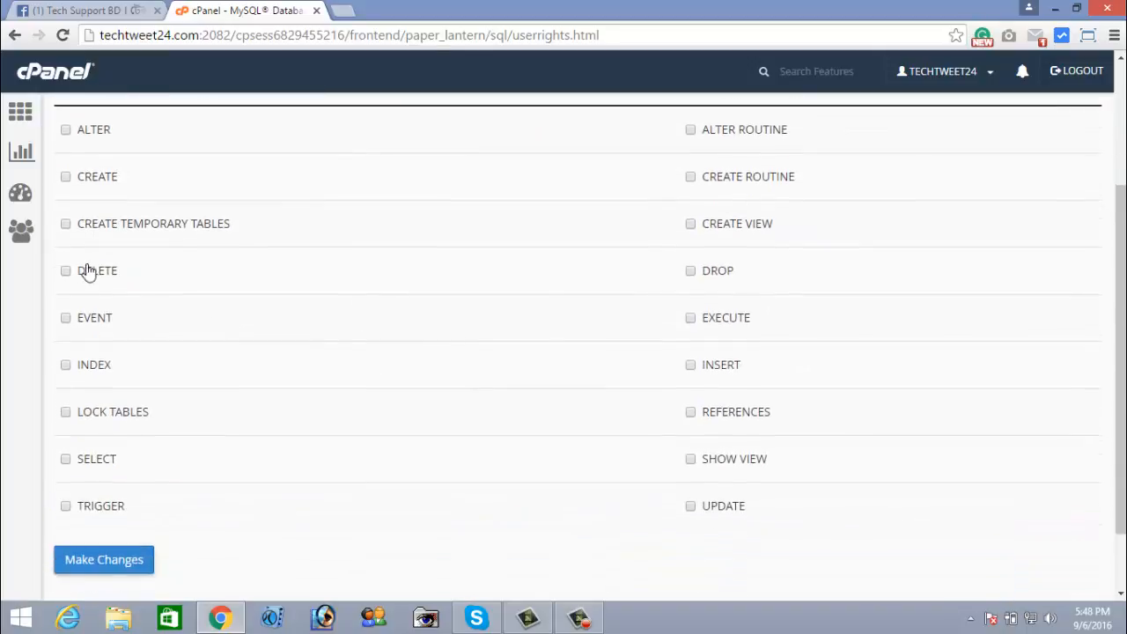
scroll(146, 420, "up", 1)
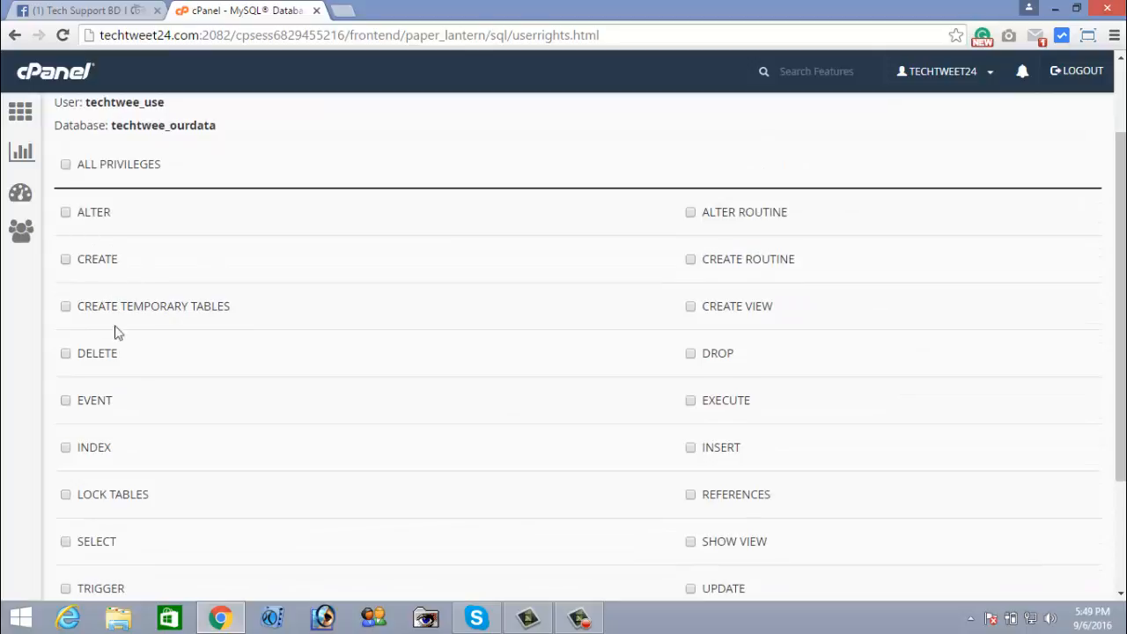
Grant techtwee_use ALL PRIVILEGES on techtwee_ourdata and save with Make Changes
left_click(66, 166)
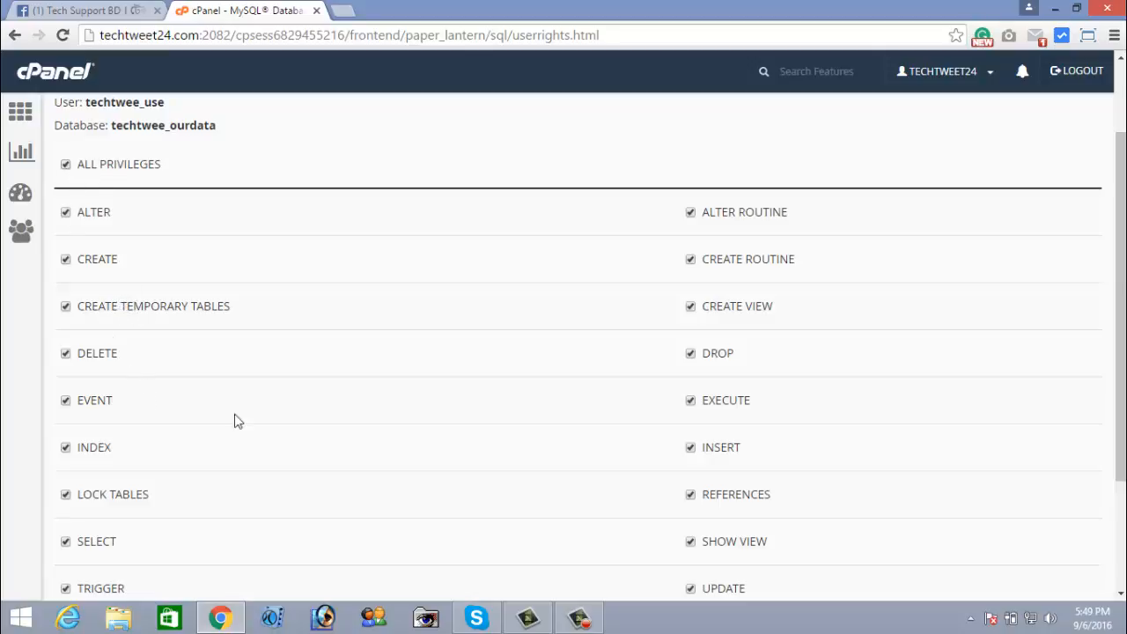
scroll(234, 315, "down", 2)
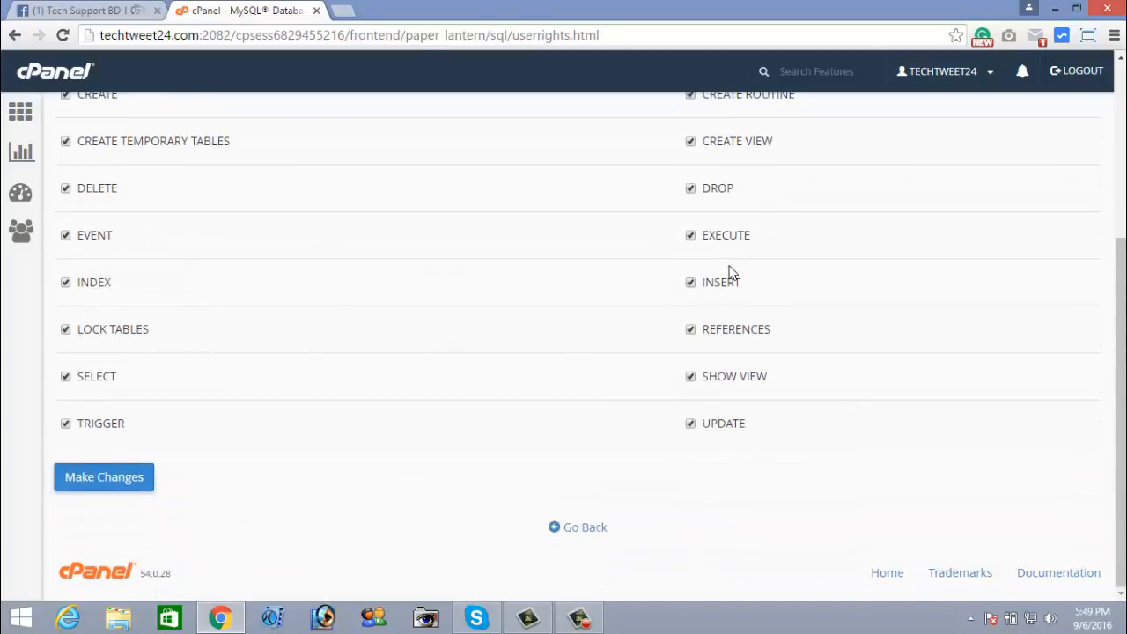
scroll(730, 273, "up", 1)
scroll(350, 305, "up", 1)
scroll(360, 297, "down", 2)
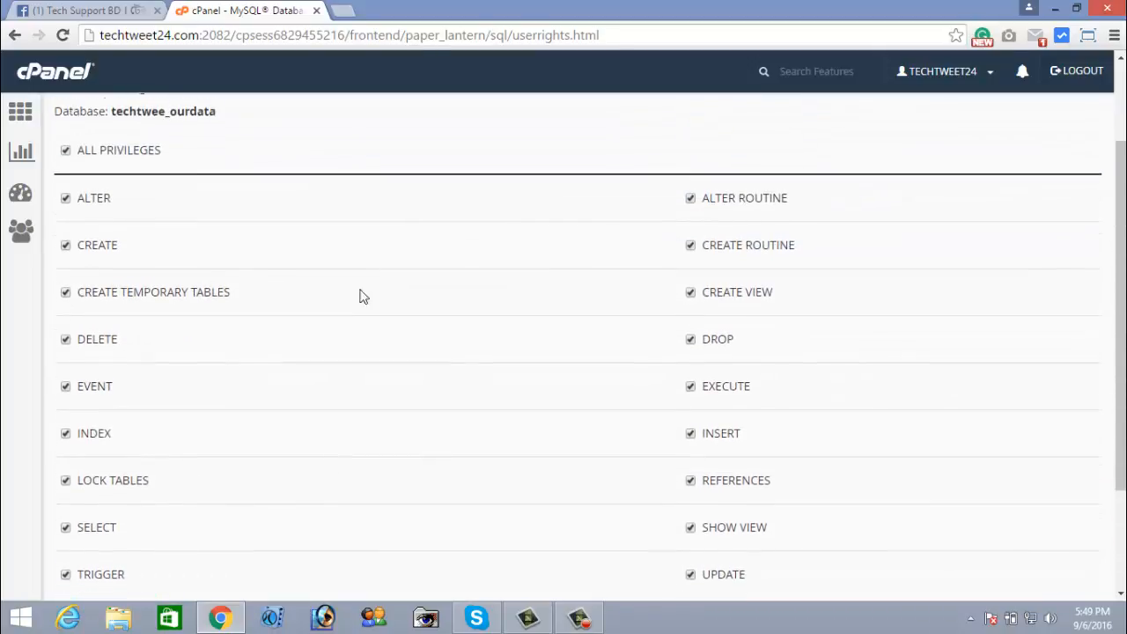
left_click(95, 487)
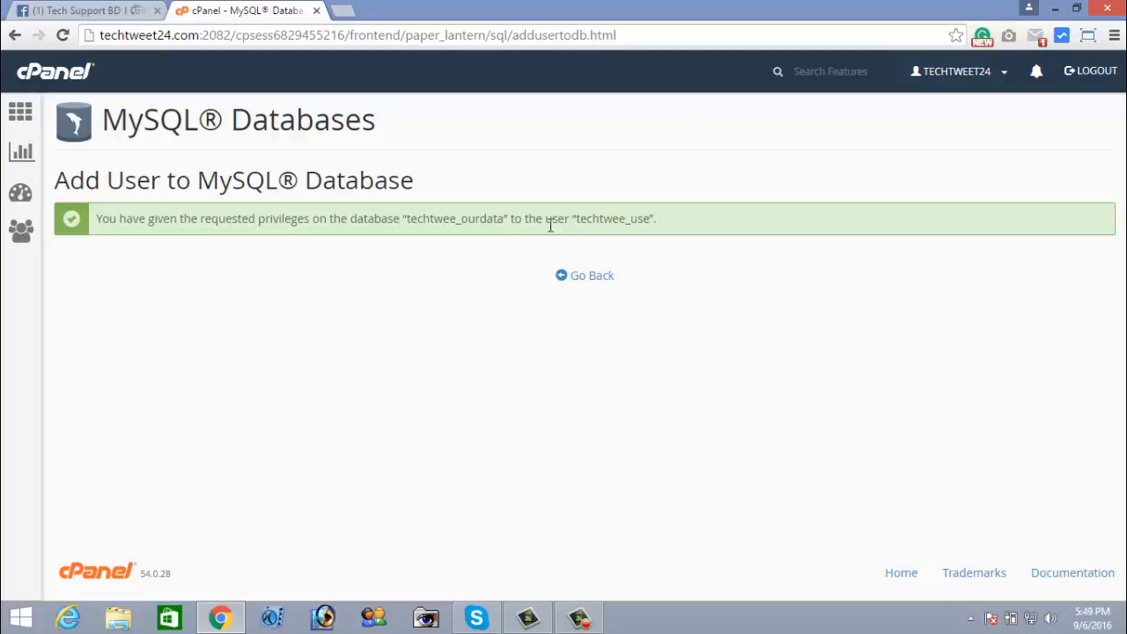
left_click_drag(644, 219, 603, 220)
left_click_drag(410, 221, 500, 224)
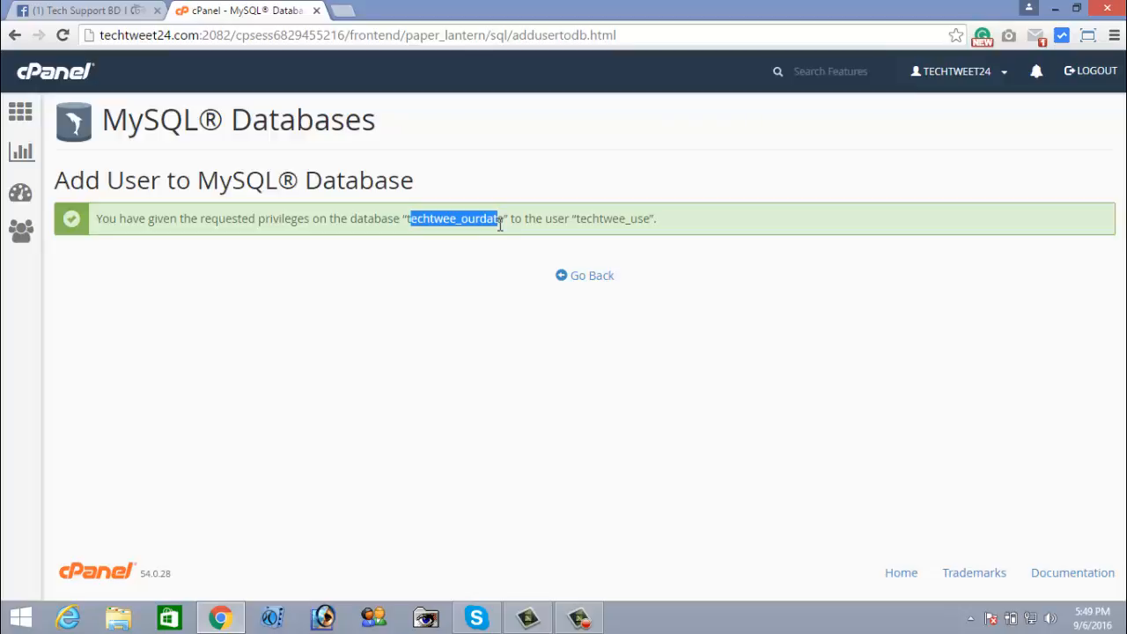
left_click(414, 326)
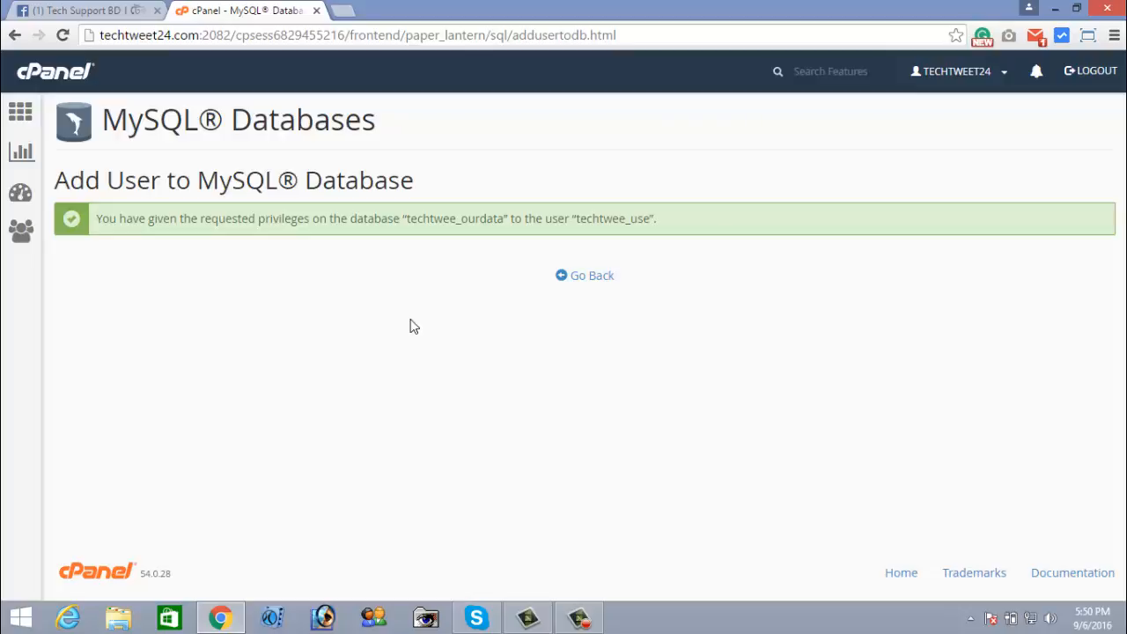
Switch to the '(1) Tech Support BD' Facebook group browser tab
left_click(112, 13)
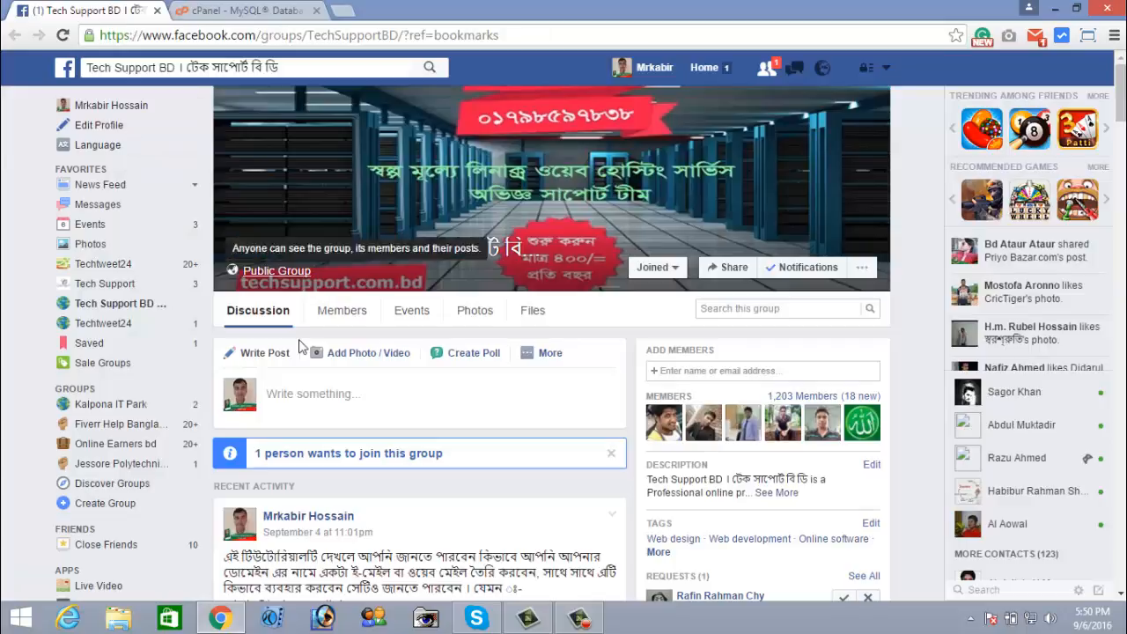